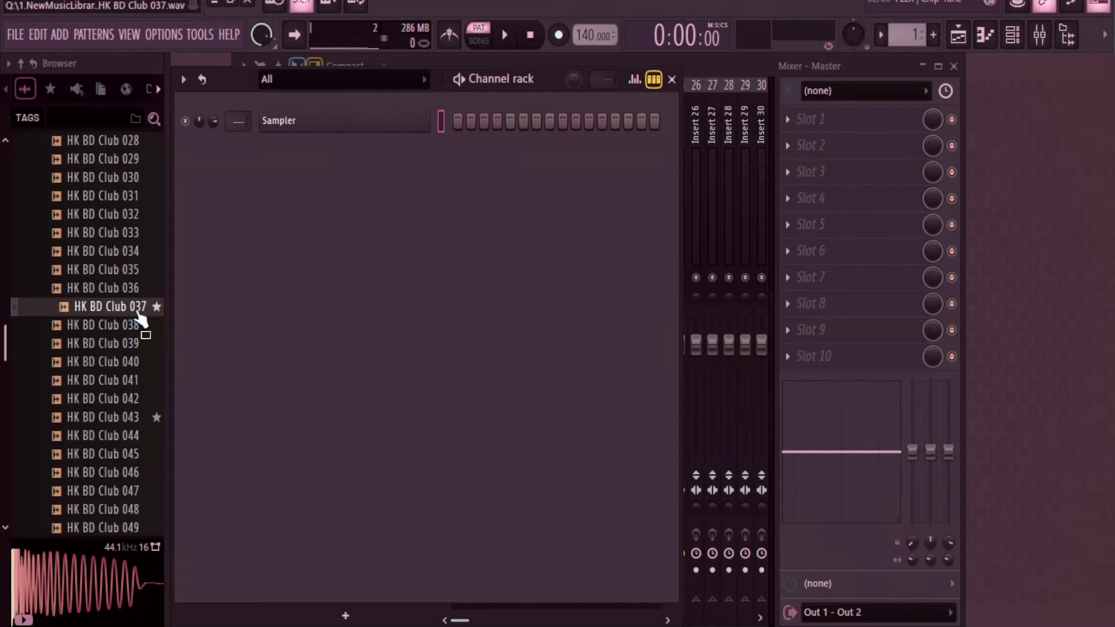
Load the HK BD Club 037 kick into the sampler channel and set it to cut itself
drag(123, 316, 390, 124)
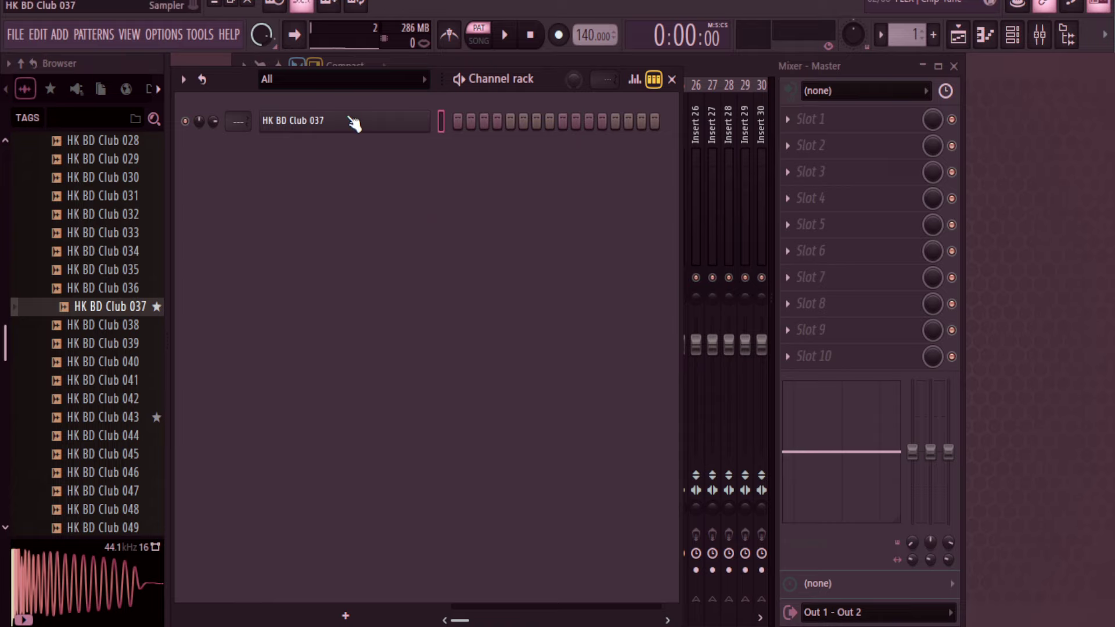
right_click(356, 123)
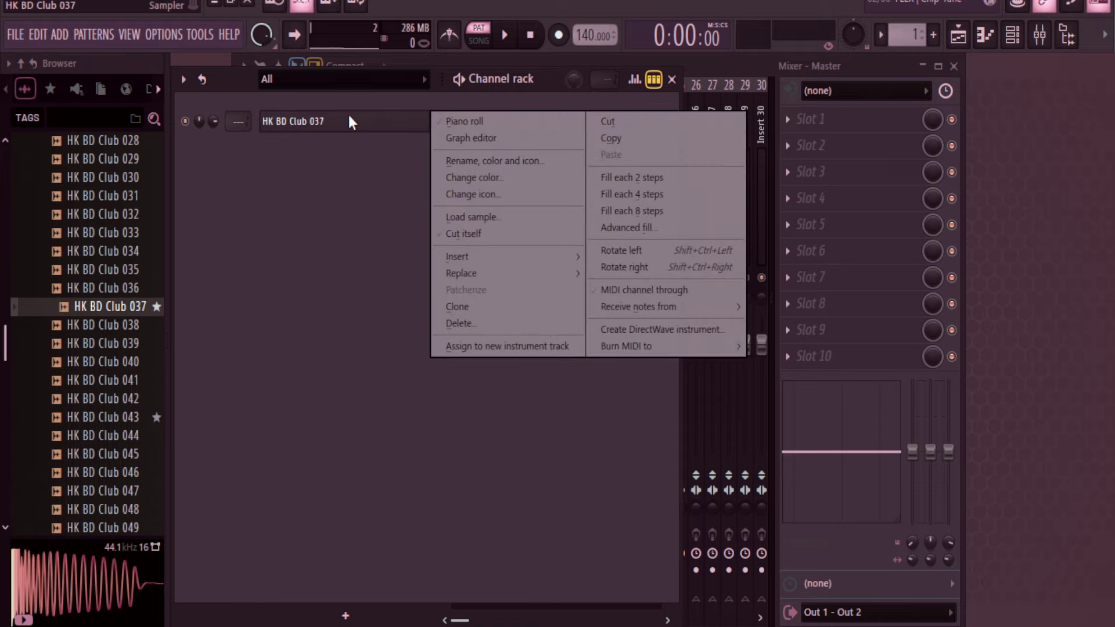
click(511, 236)
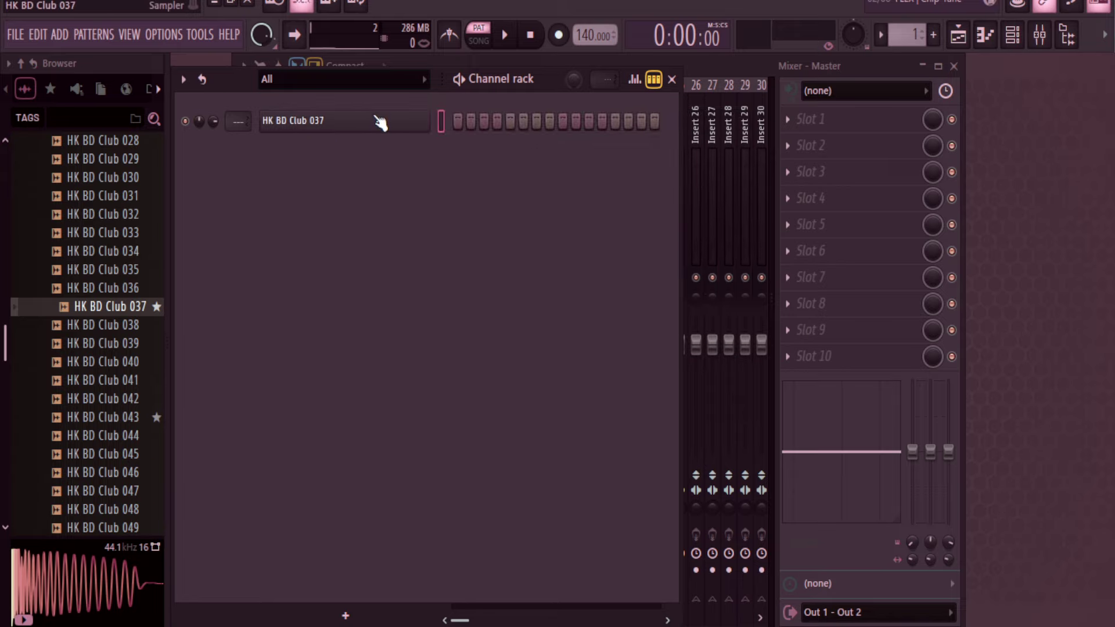
Fill the kick channel with a hit every 4 steps and start playback
right_click(383, 124)
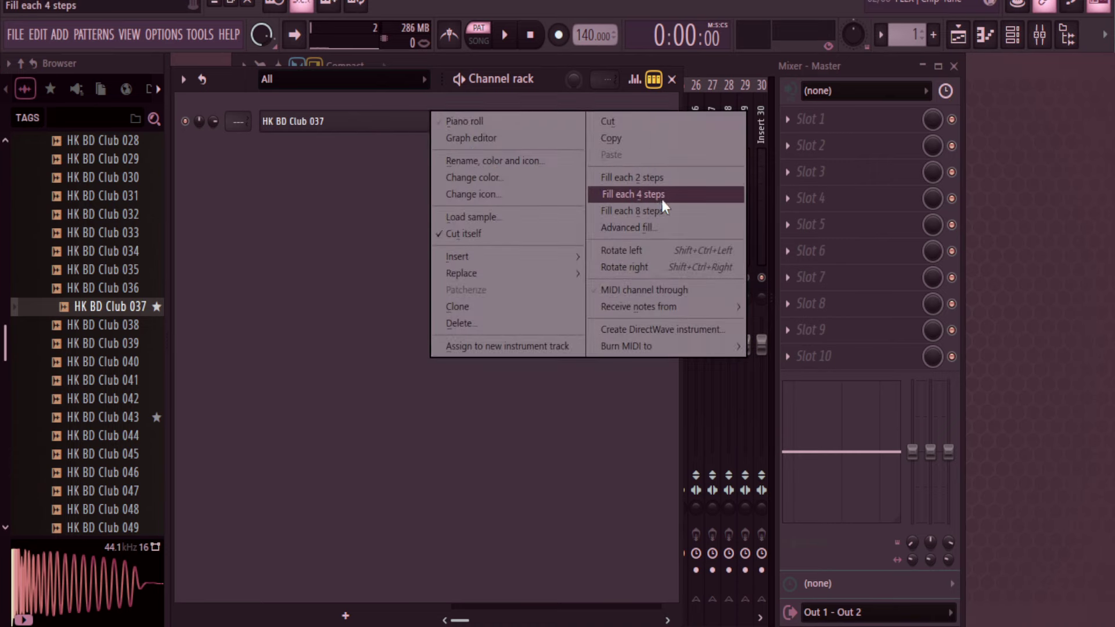
click(638, 194)
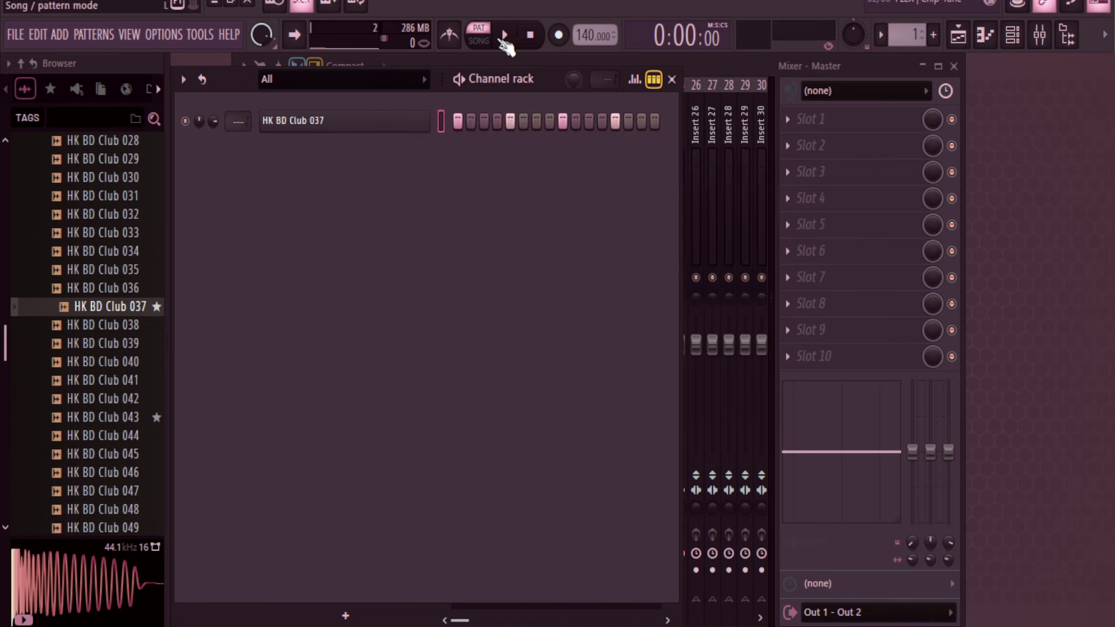
click(505, 36)
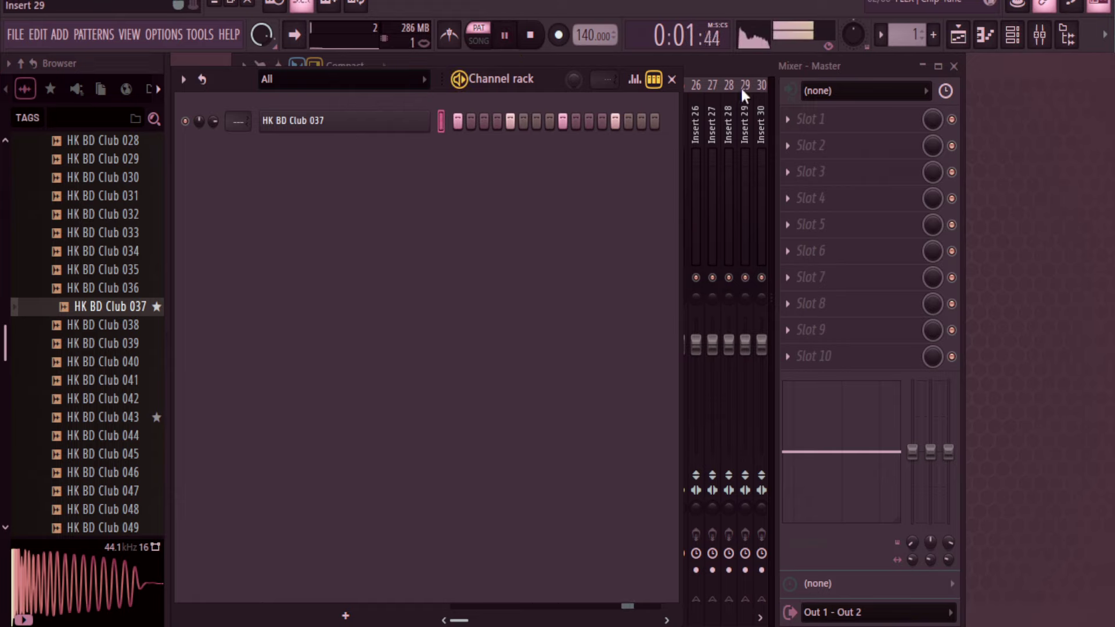
Stop playback and route the HK BD Club 037 kick channel to mixer Insert 1
click(529, 36)
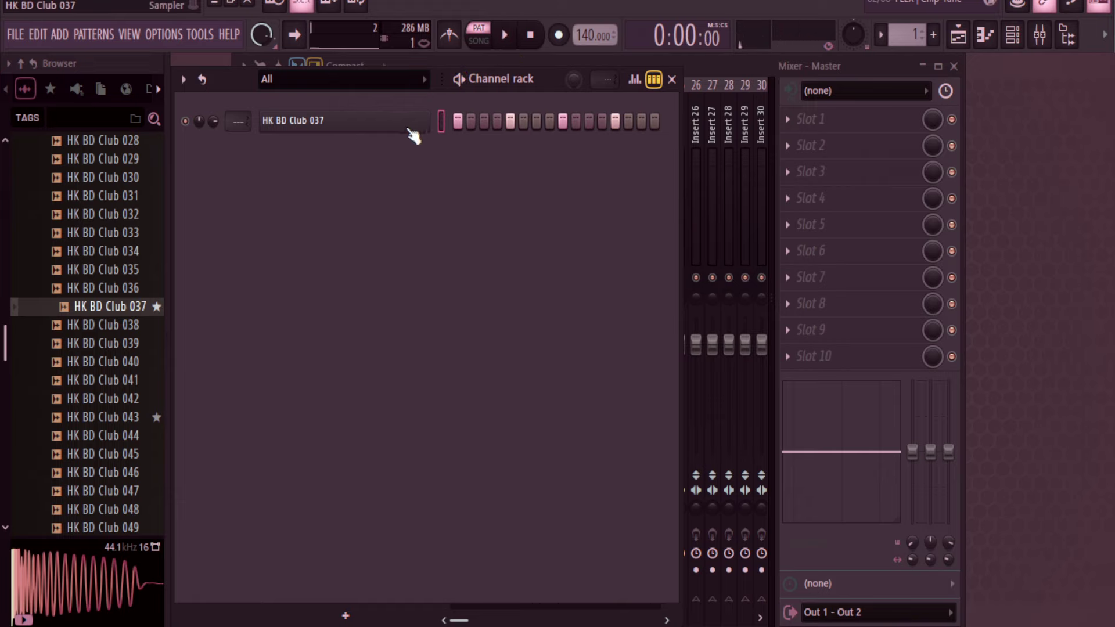
click(376, 132)
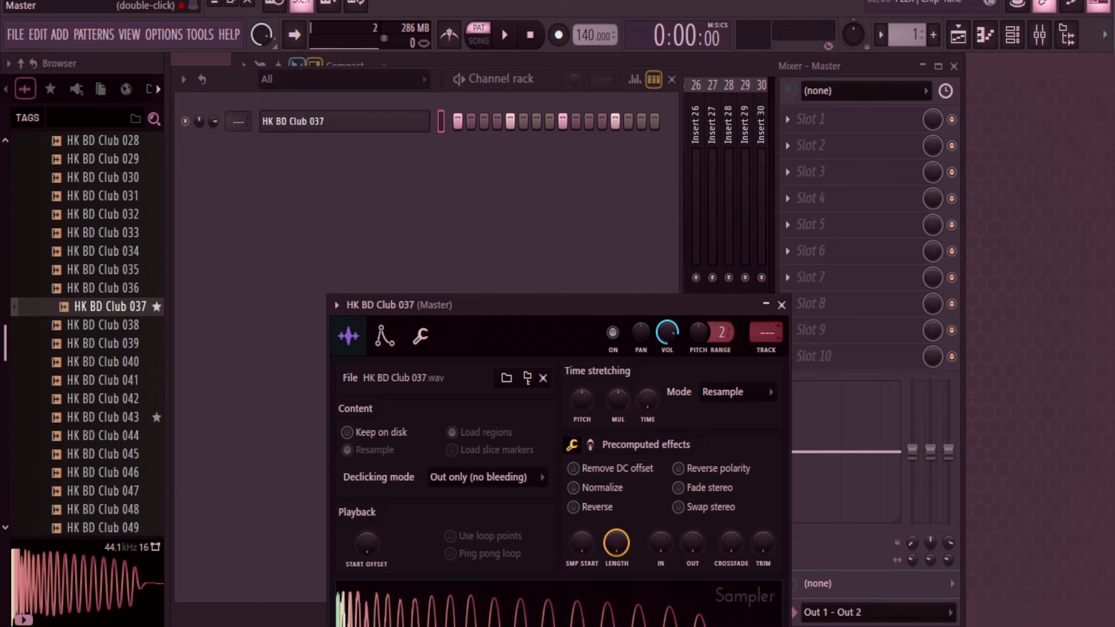
click(746, 58)
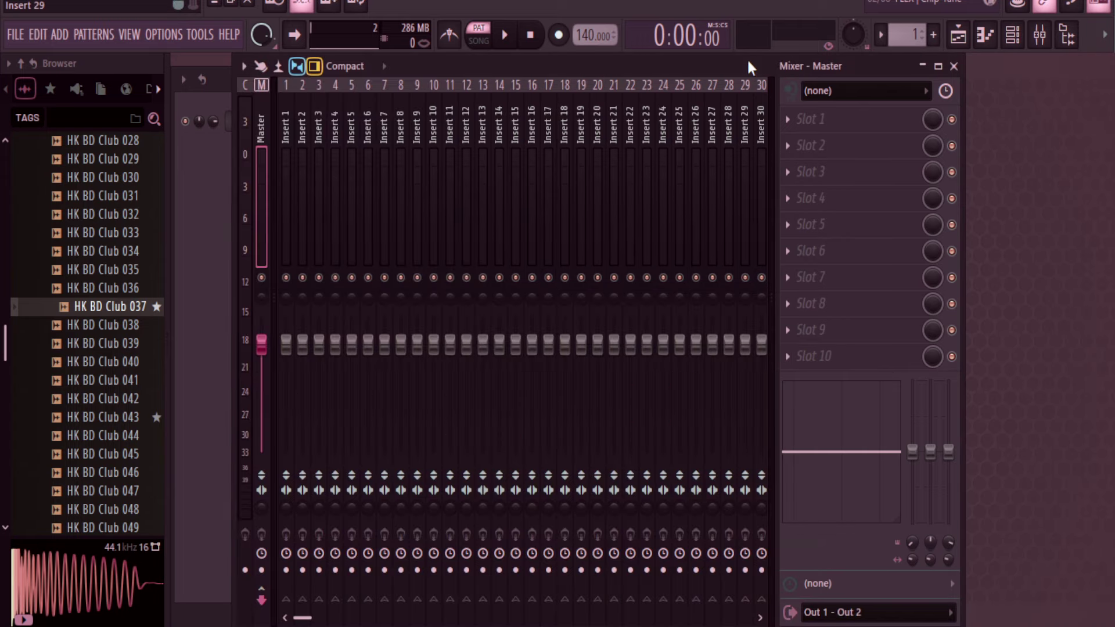
click(284, 183)
right_click(287, 158)
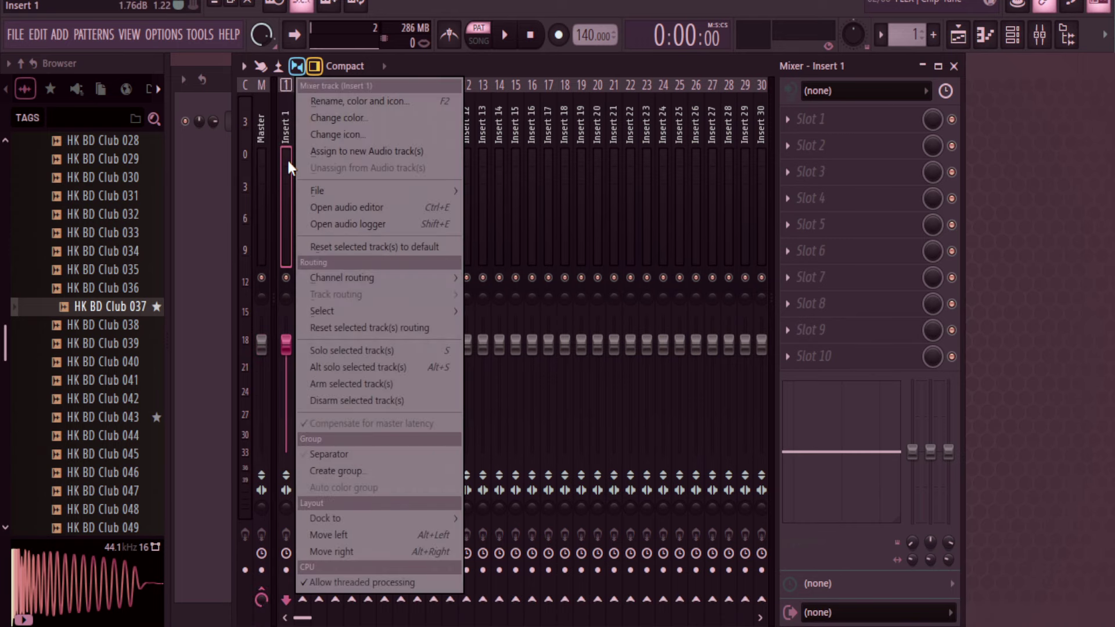
mouse_move(430, 284)
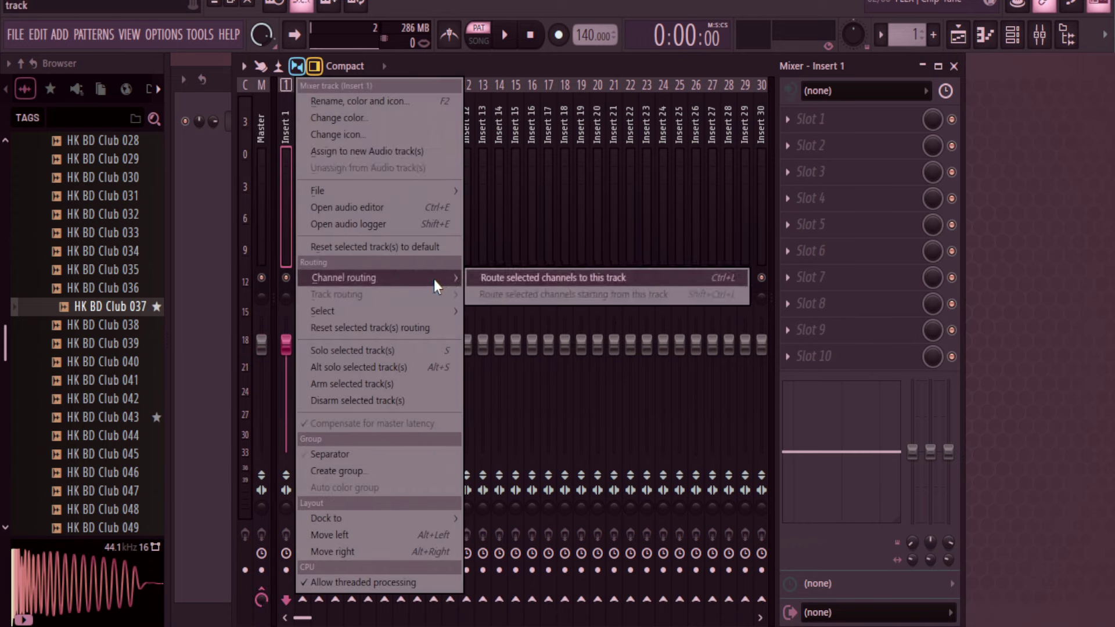
click(567, 281)
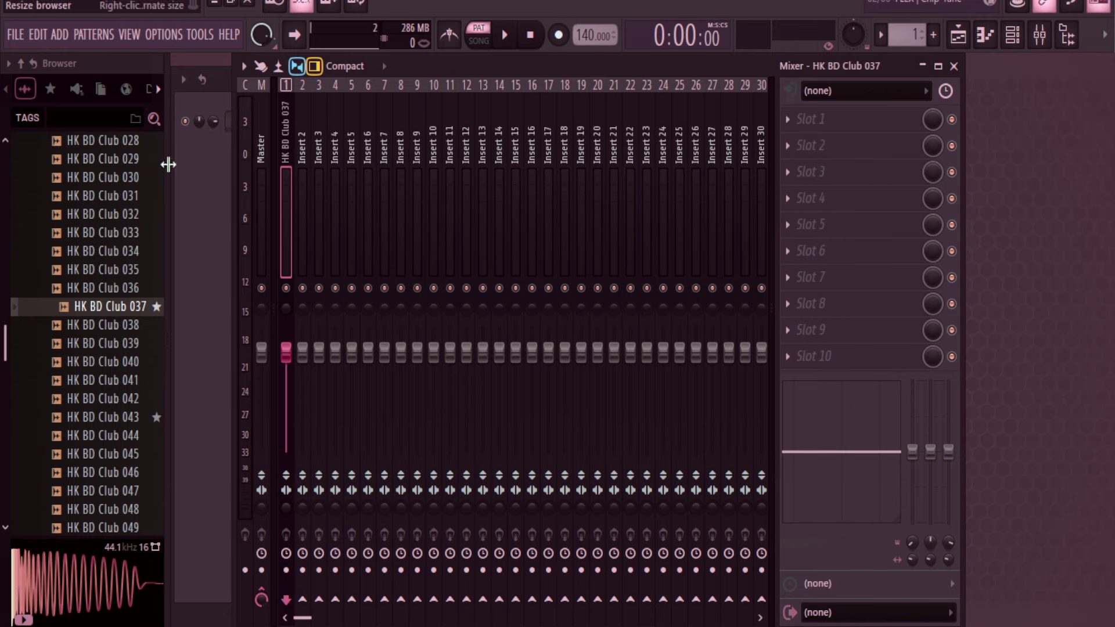
Play the pattern to check the kick now reaching Insert 1, then stop
click(203, 163)
key(space)
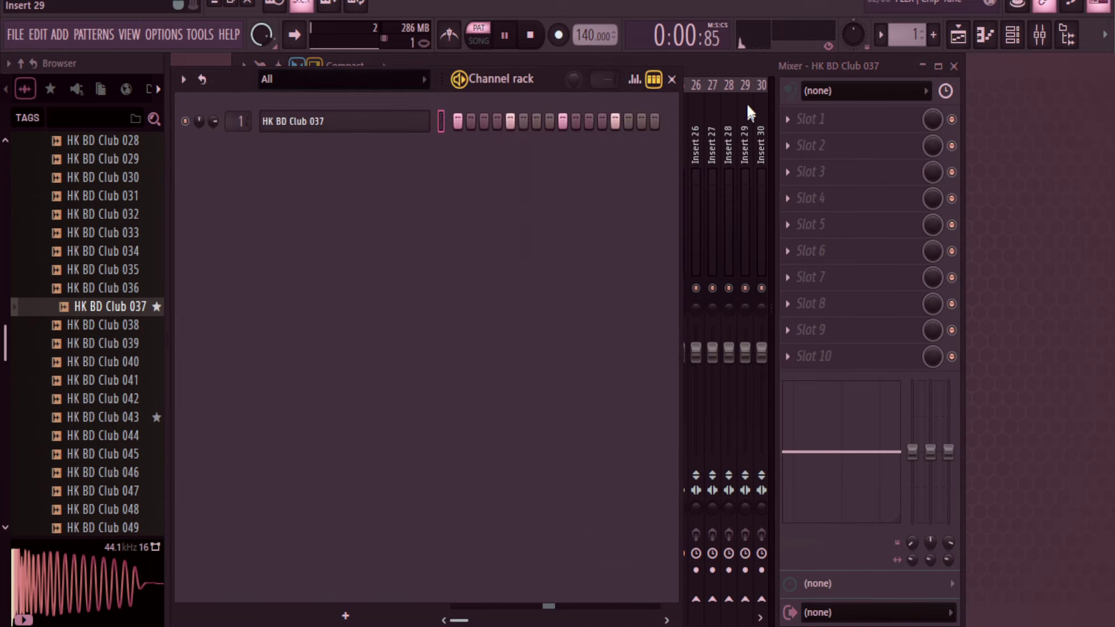
click(751, 71)
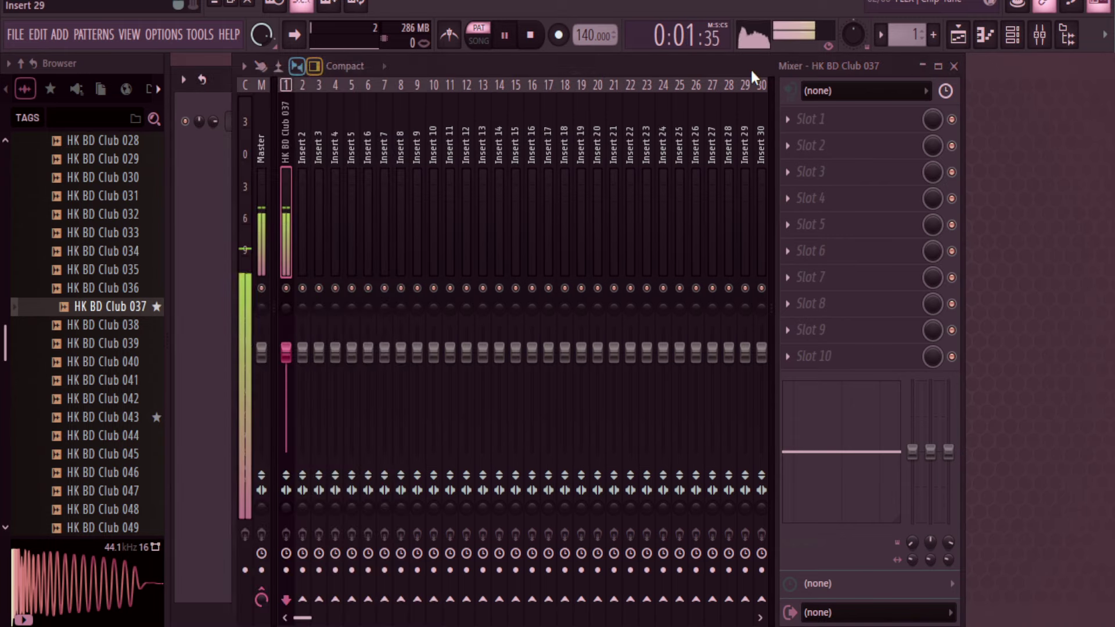
click(530, 35)
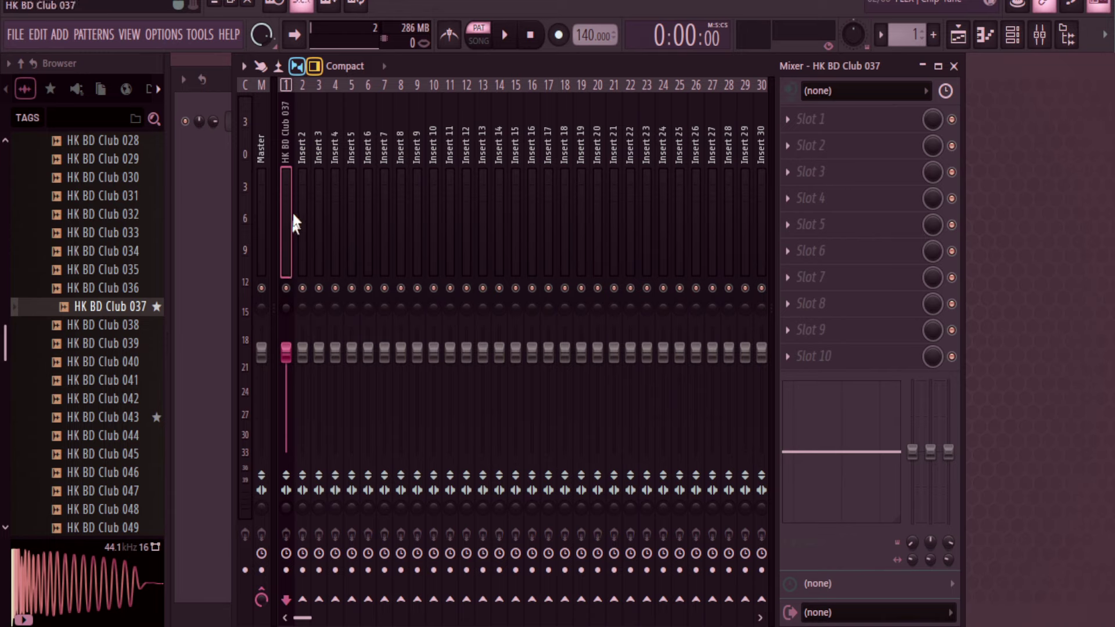
Send the HK BD Club 037 track into Insert 2, select Insert 2, and play the pattern
right_click(302, 600)
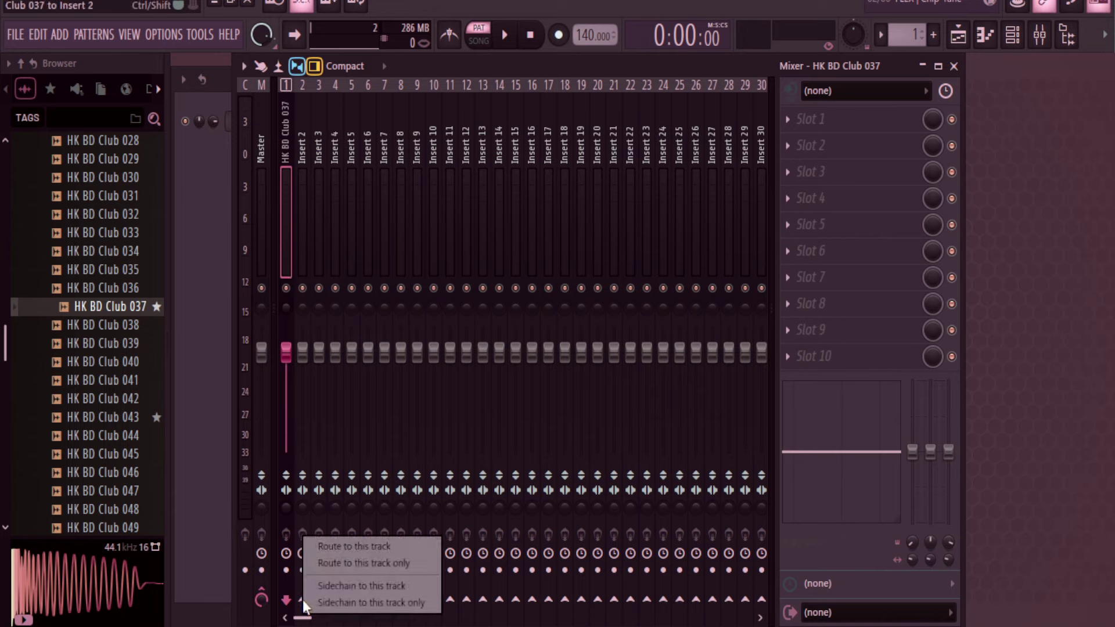
click(396, 552)
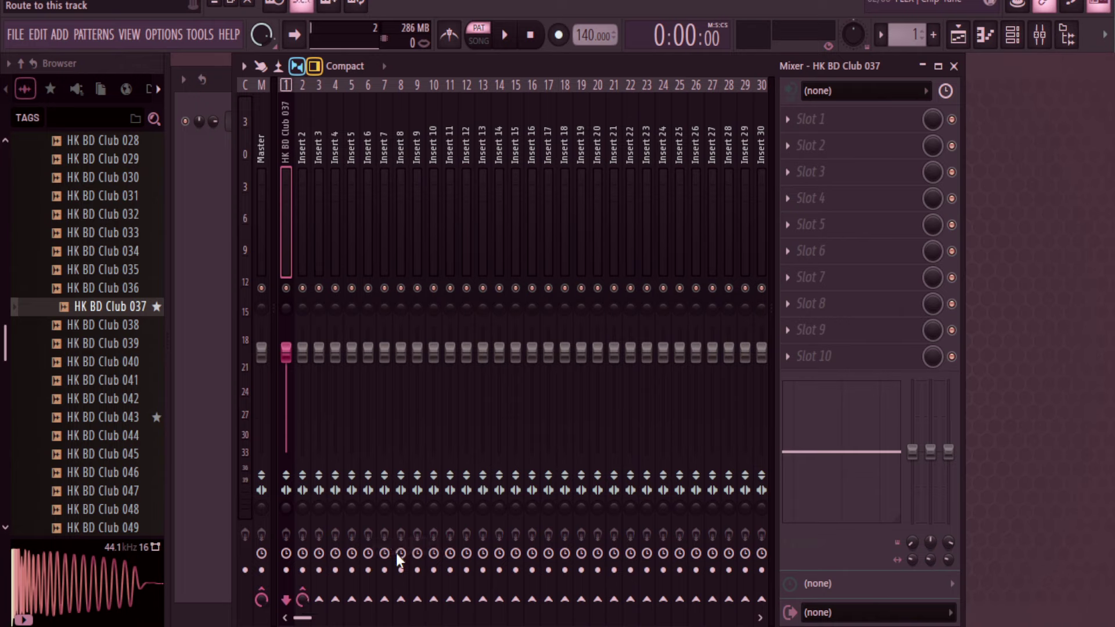
click(300, 193)
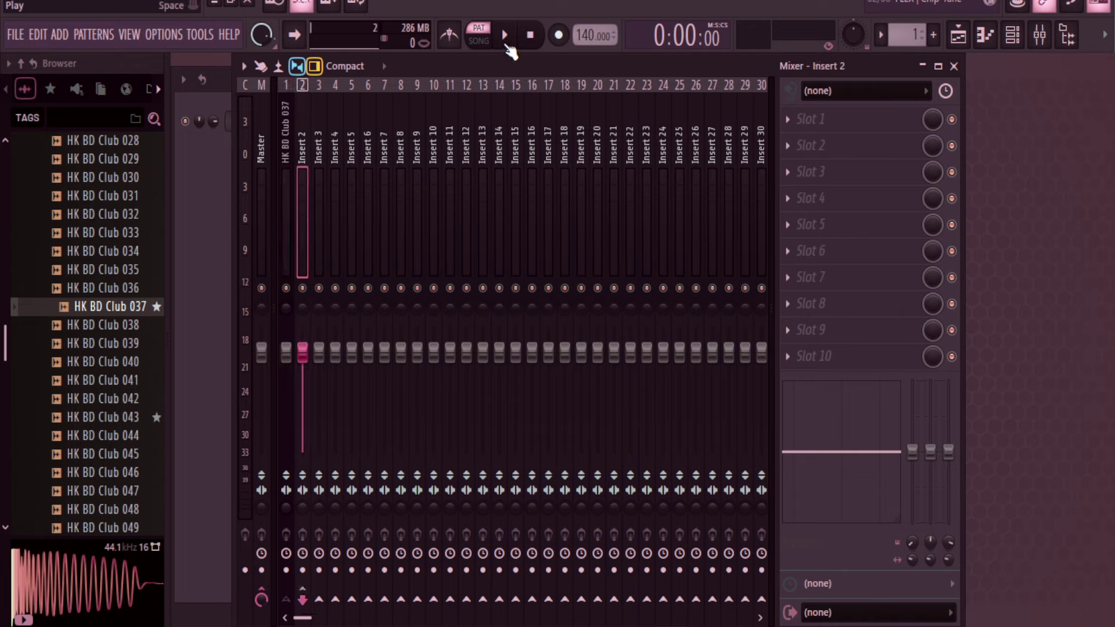
click(510, 46)
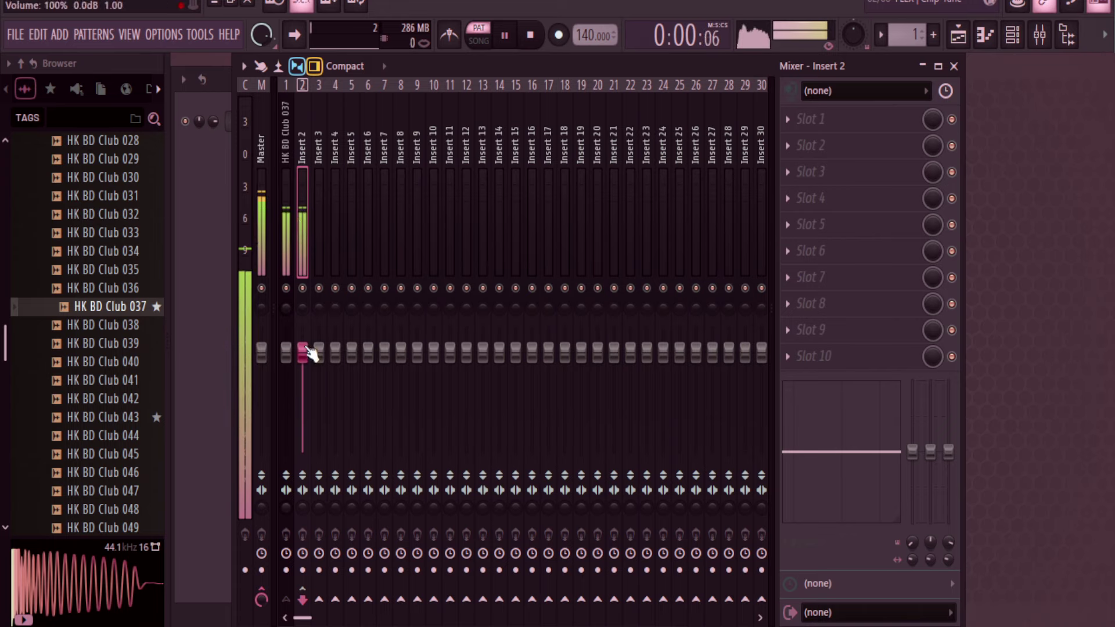
Lower Insert 2's volume to about -5.5 dB and name it BASS
drag(304, 354, 302, 386)
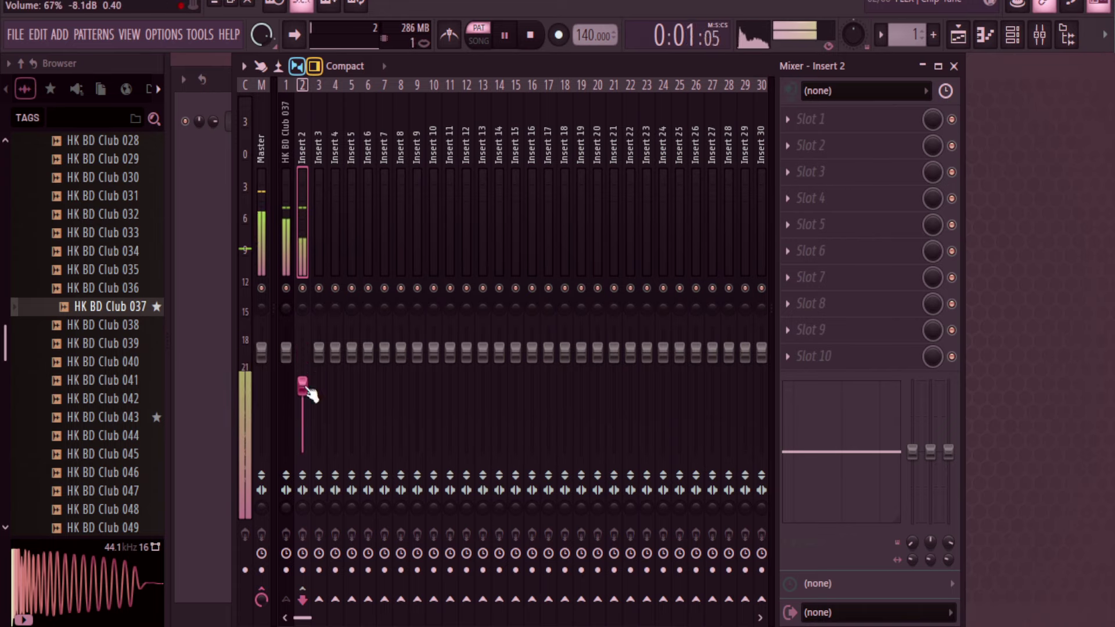
double_click(302, 191)
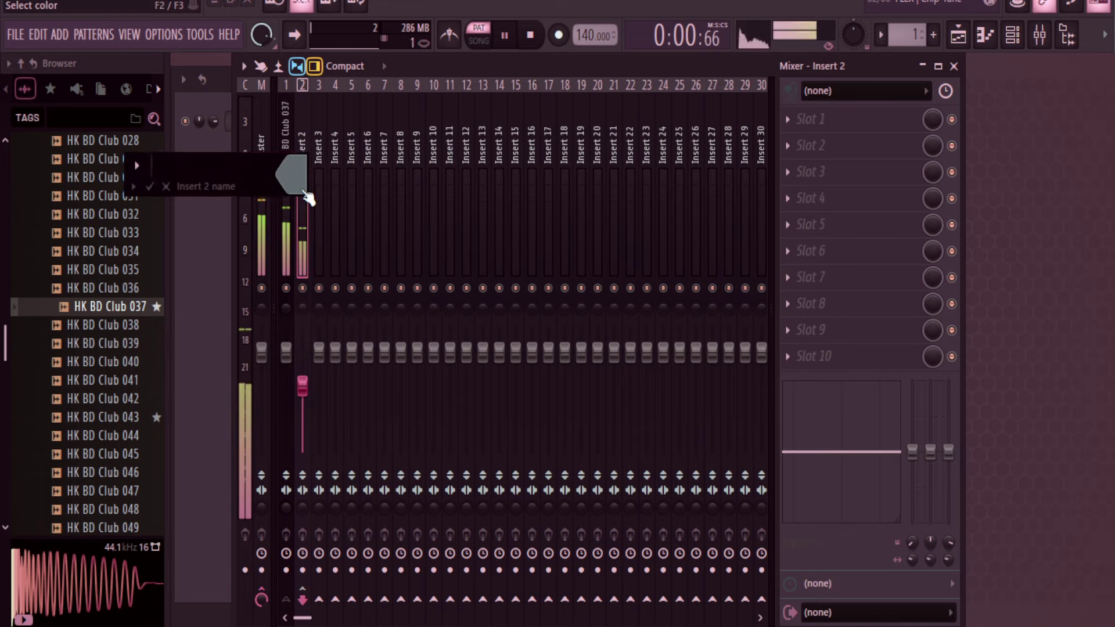
text(BASS)
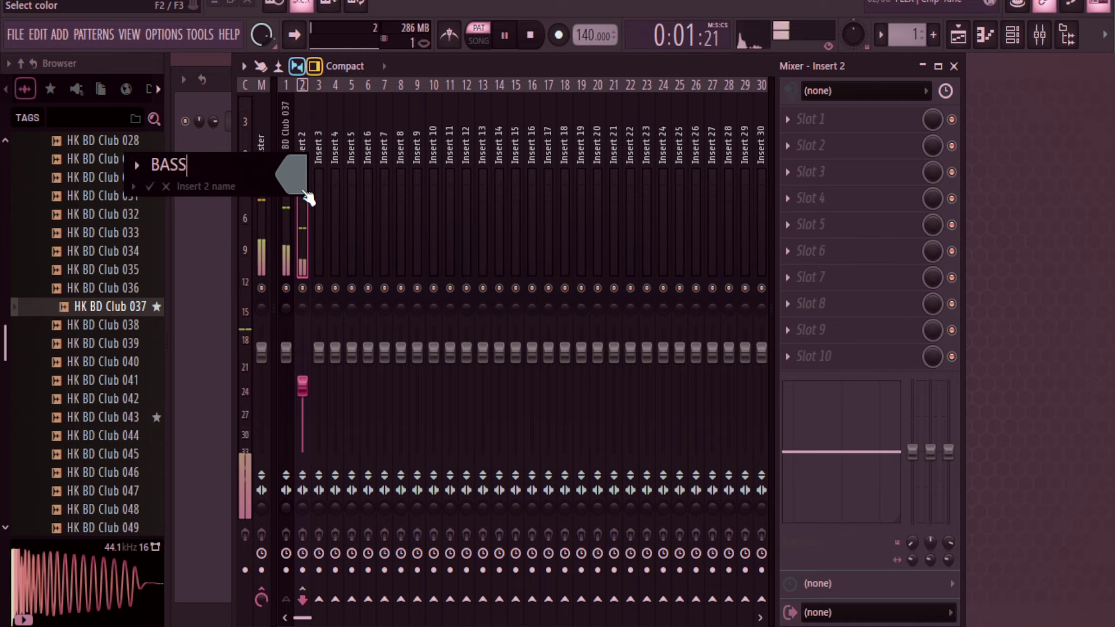
key(Return)
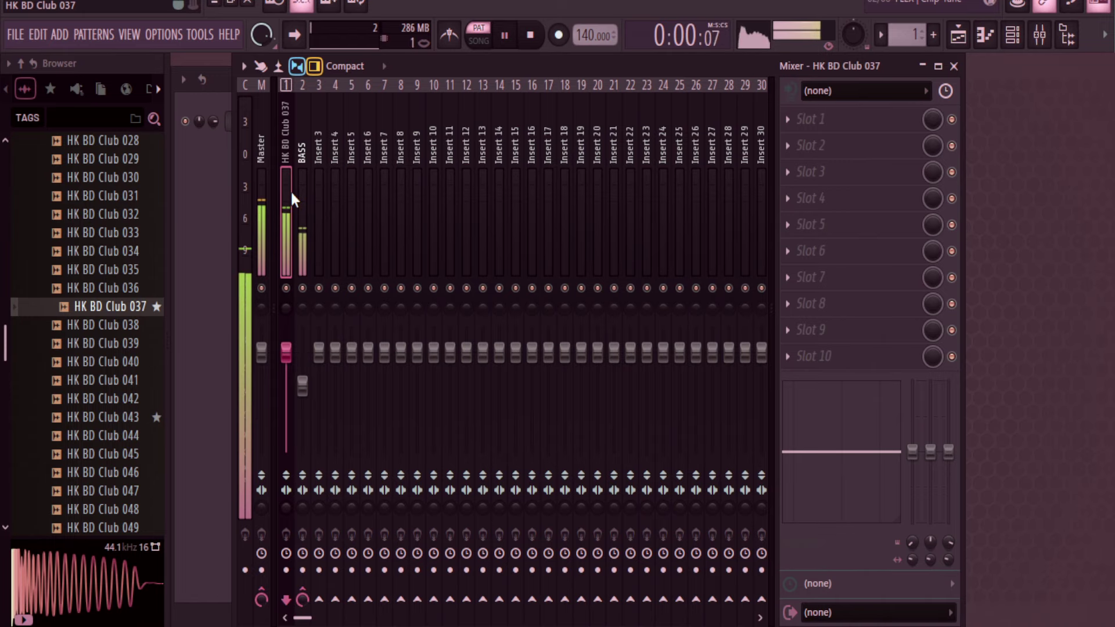
Rename Insert 1 to KICK and reselect the BASS track
double_click(290, 198)
text(KICK)
key(Return)
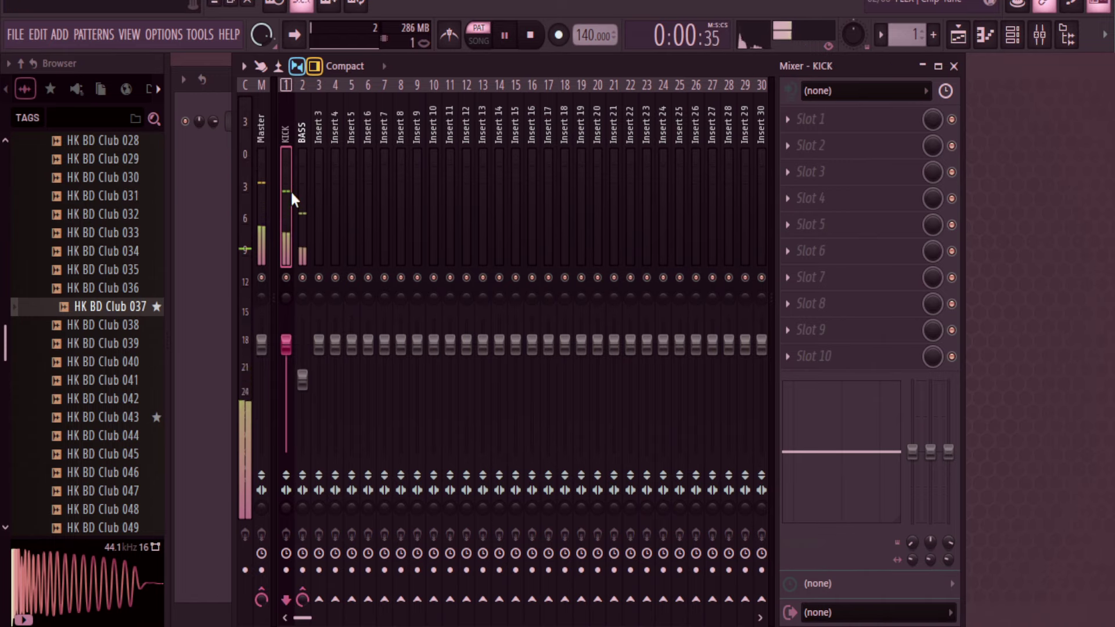
click(298, 200)
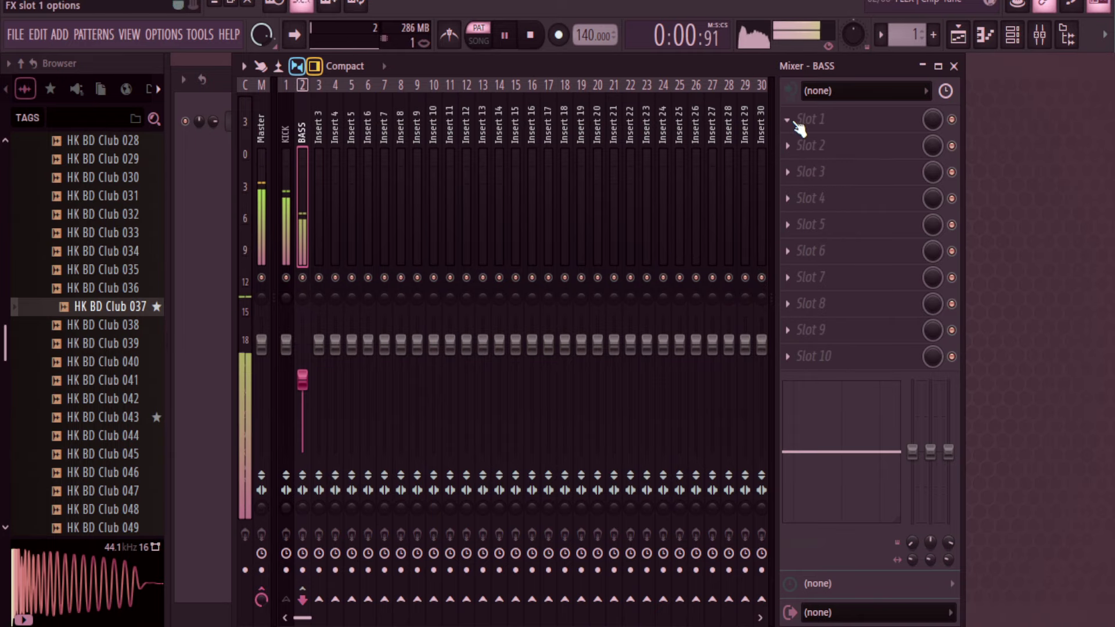
Load Fruity Delay 2 into BASS's first effect slot and move its window aside
key(space)
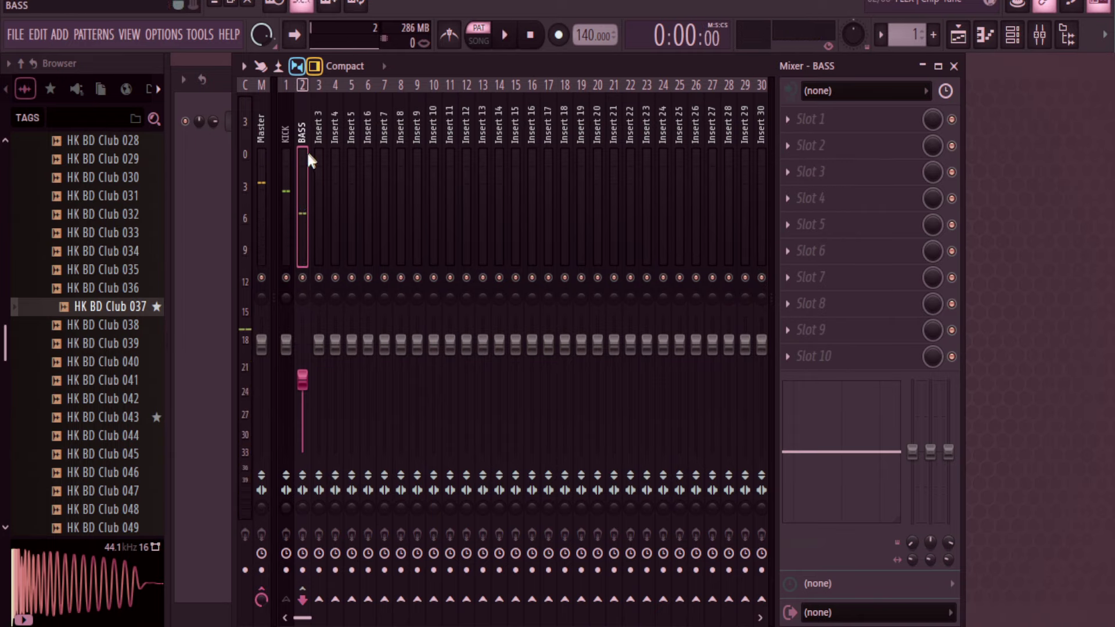
click(789, 119)
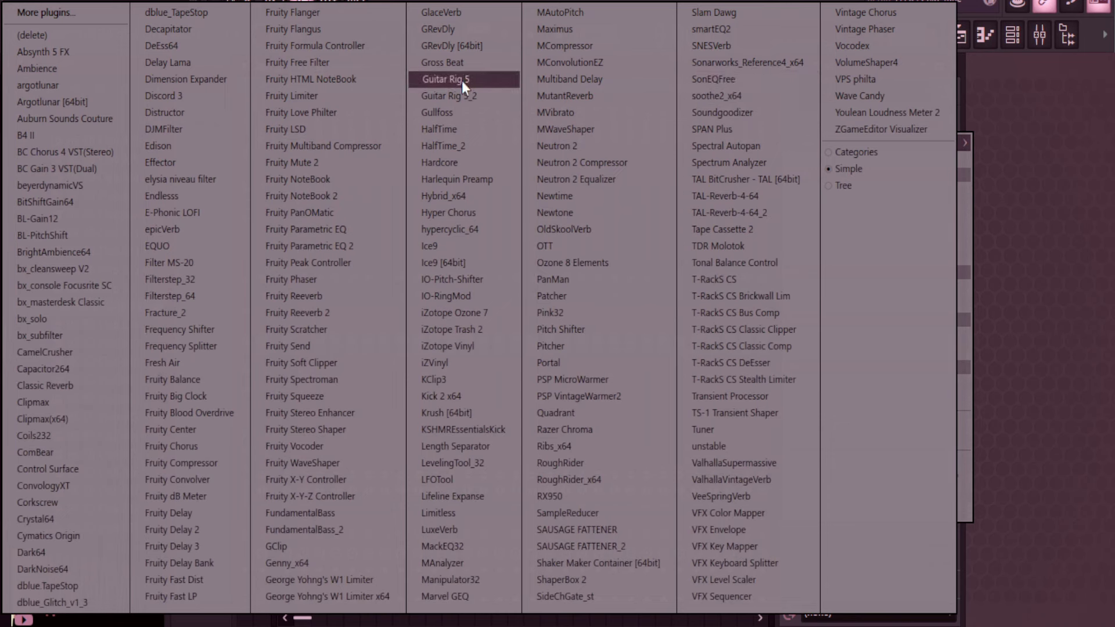
click(447, 11)
click(503, 35)
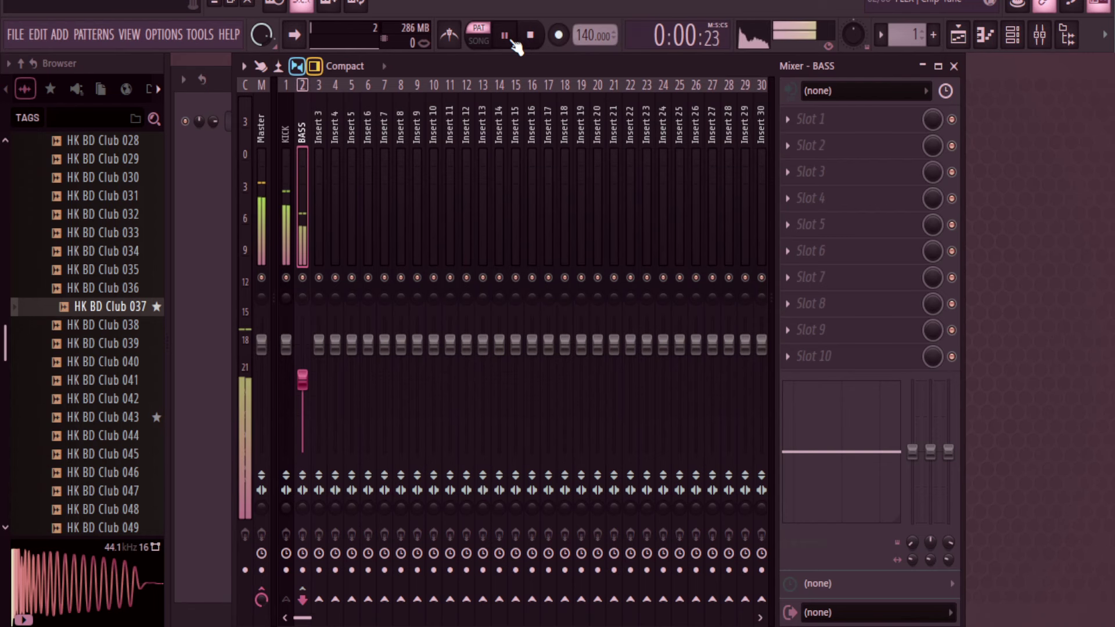
click(791, 119)
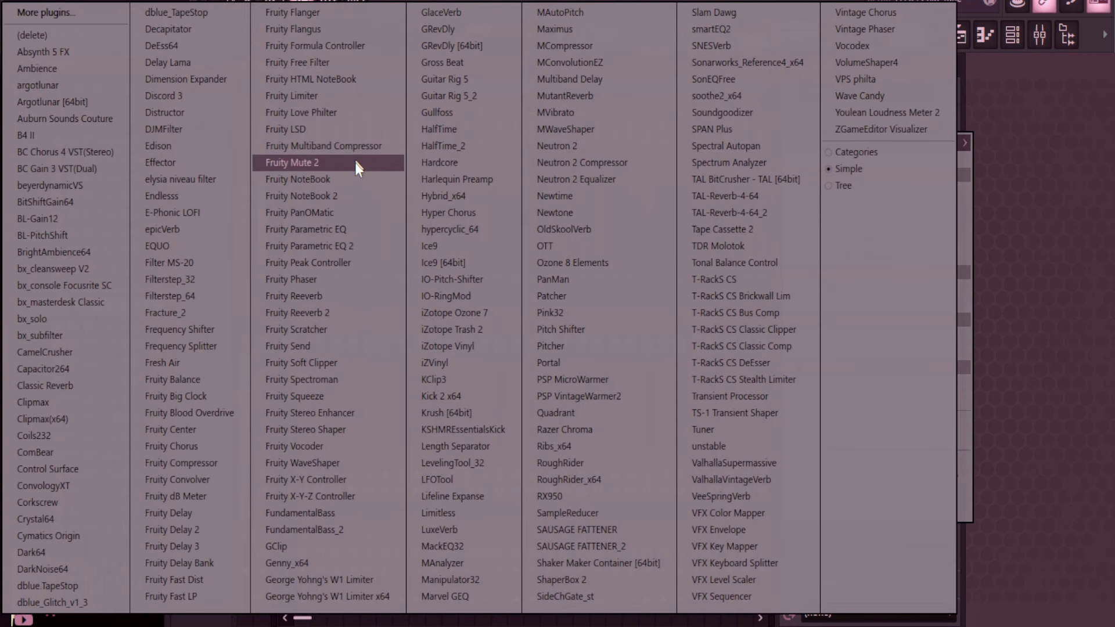
click(213, 529)
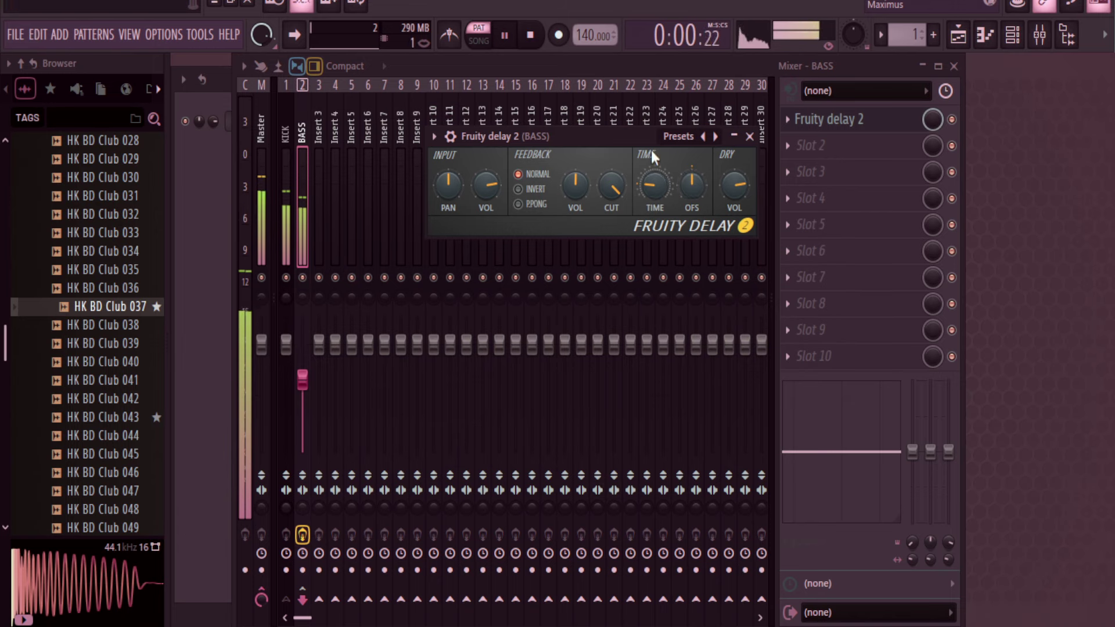
drag(639, 141, 611, 236)
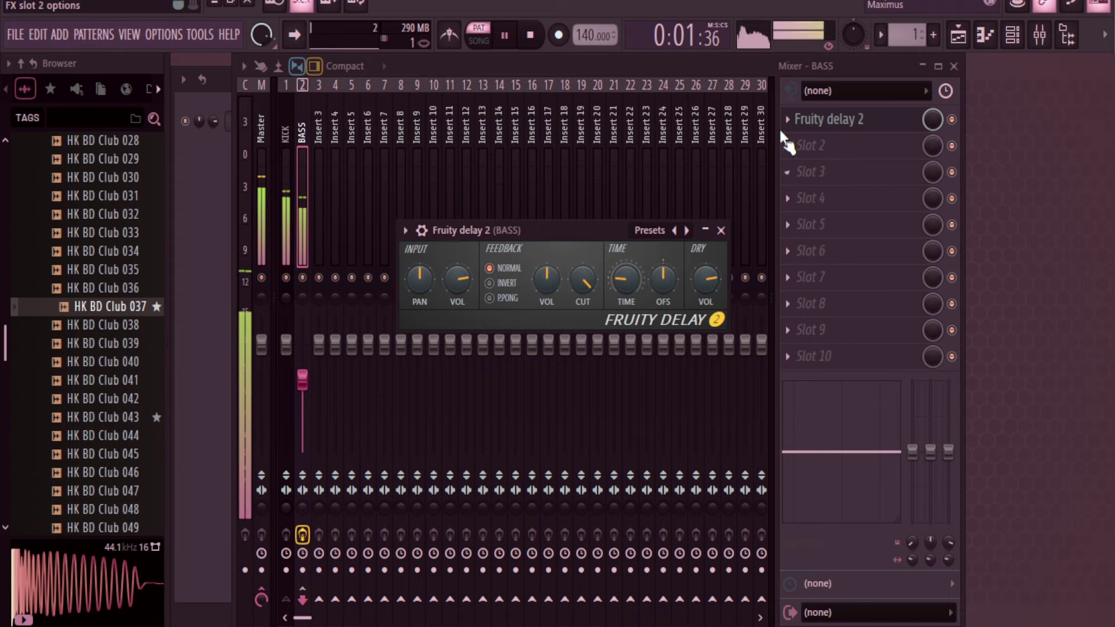
Load Distructor into BASS slot 2, disable its Chorus and Speaker modules, and close it
click(792, 61)
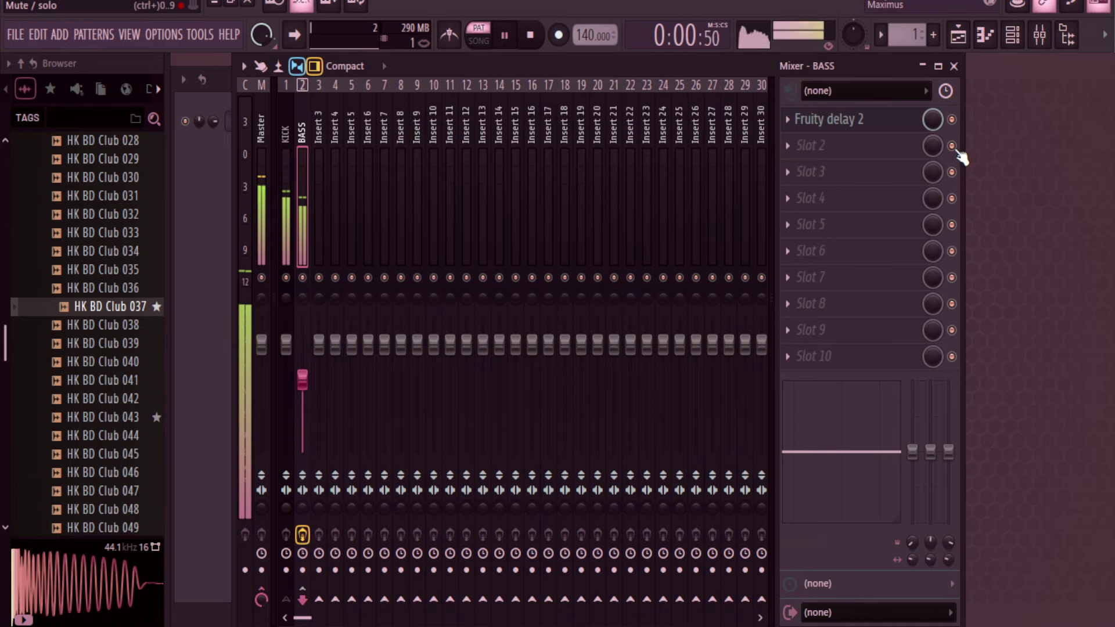
click(789, 149)
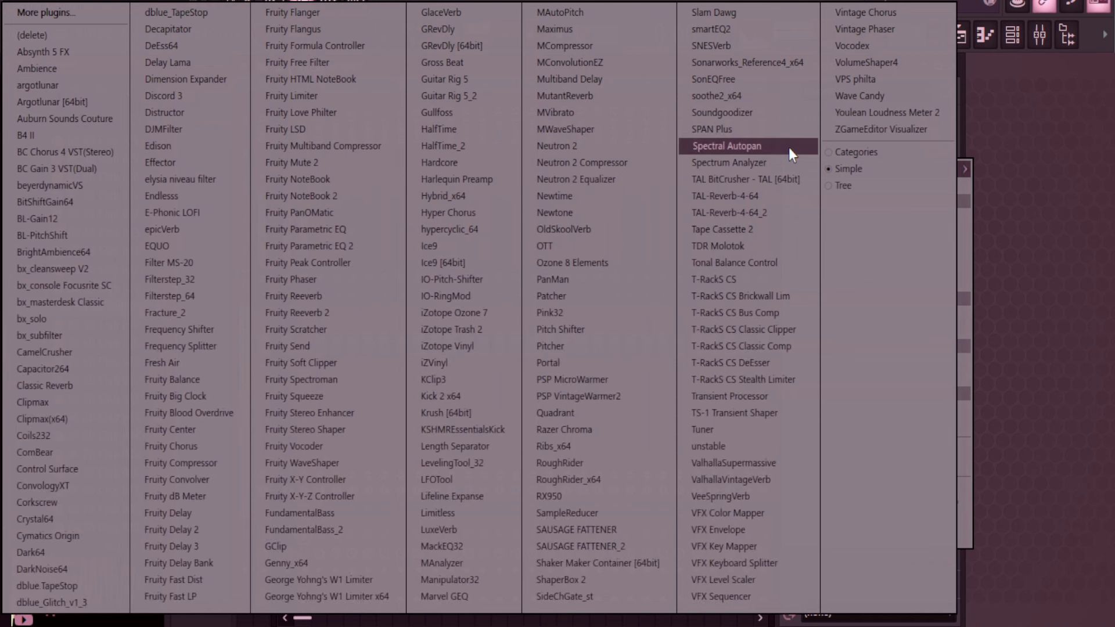
click(201, 117)
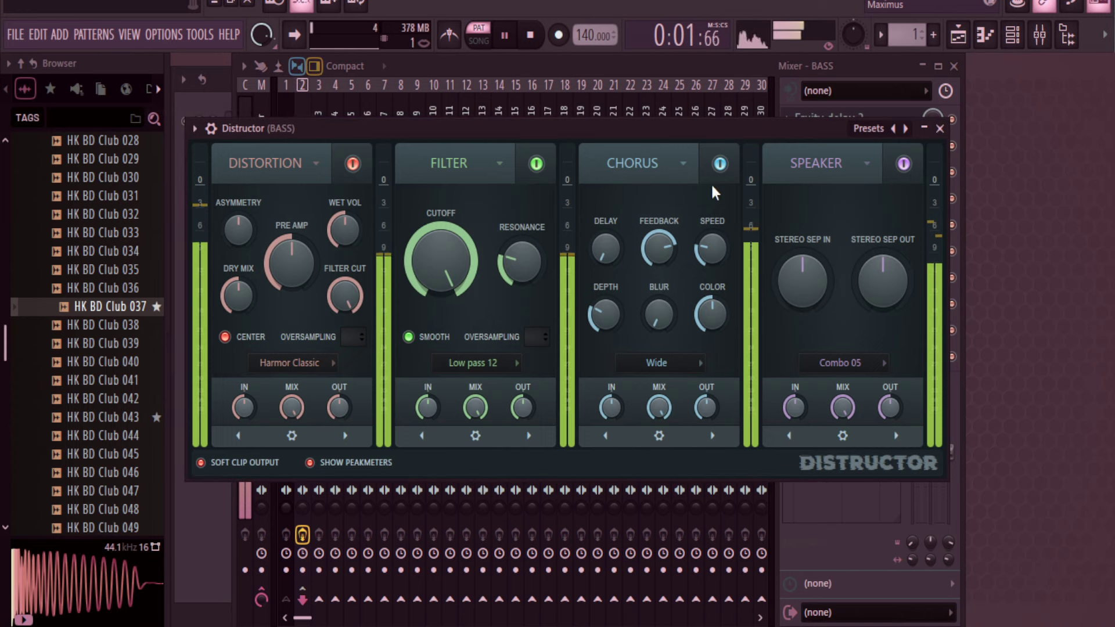
click(720, 164)
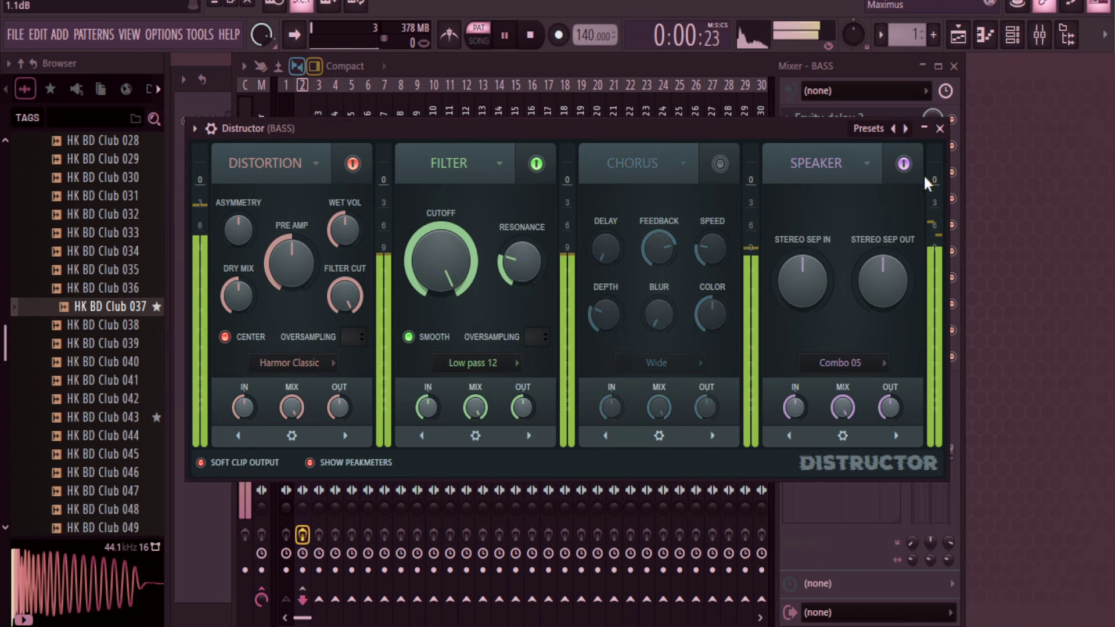
click(904, 164)
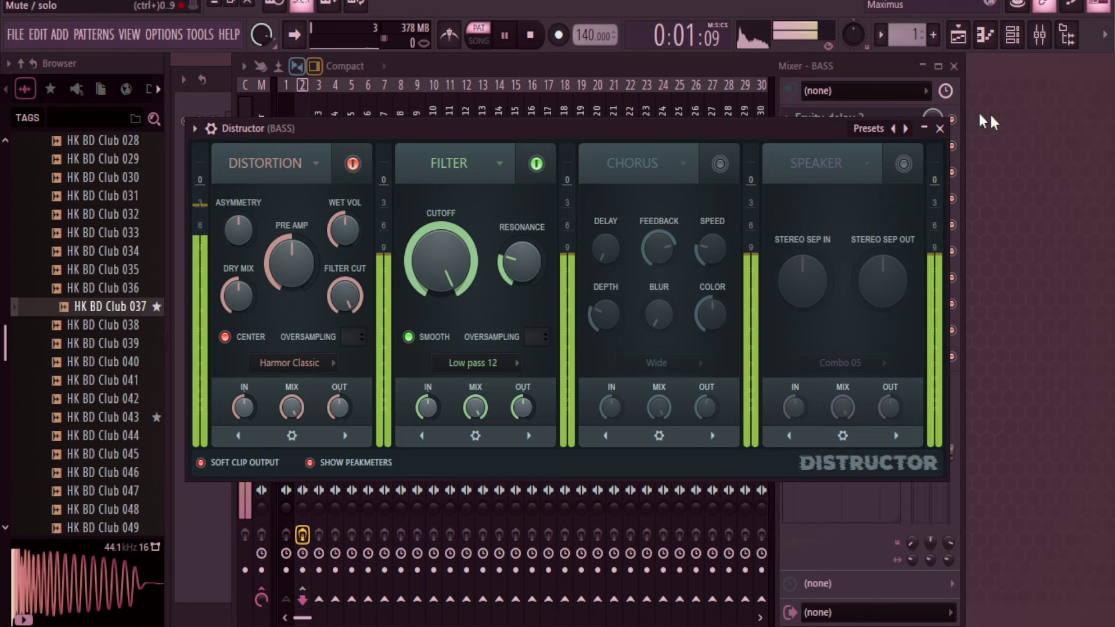
click(939, 129)
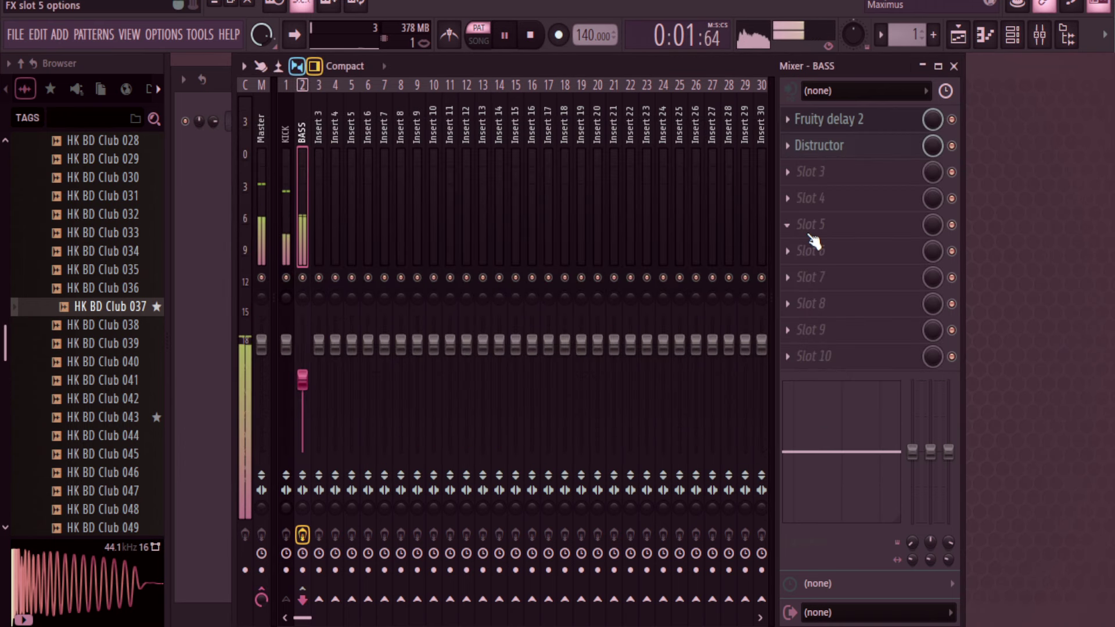
Load Fruity Reeverb 2 in slot 3 with decay 3.4 sec, bass 164%, size 70, high cut 0.7kHz
click(788, 177)
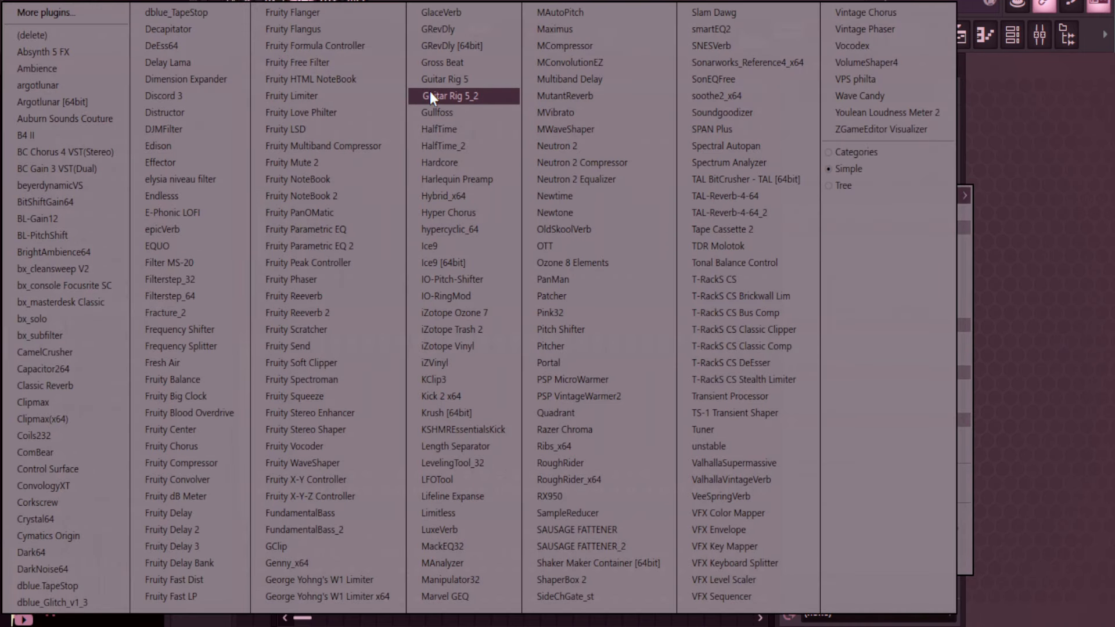
click(352, 313)
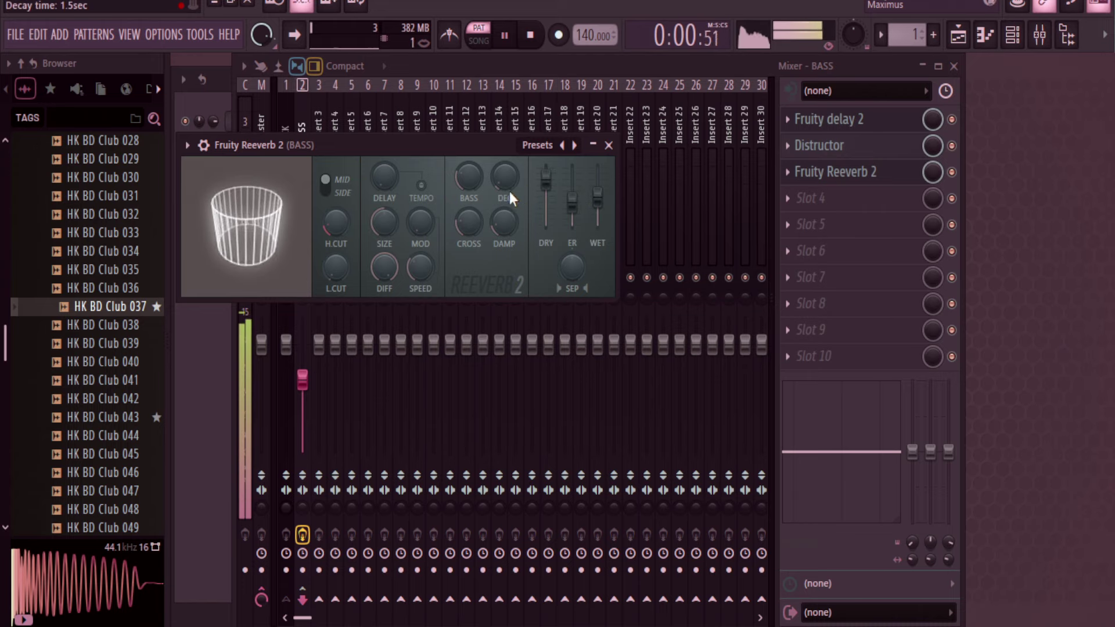
drag(509, 180, 510, 156)
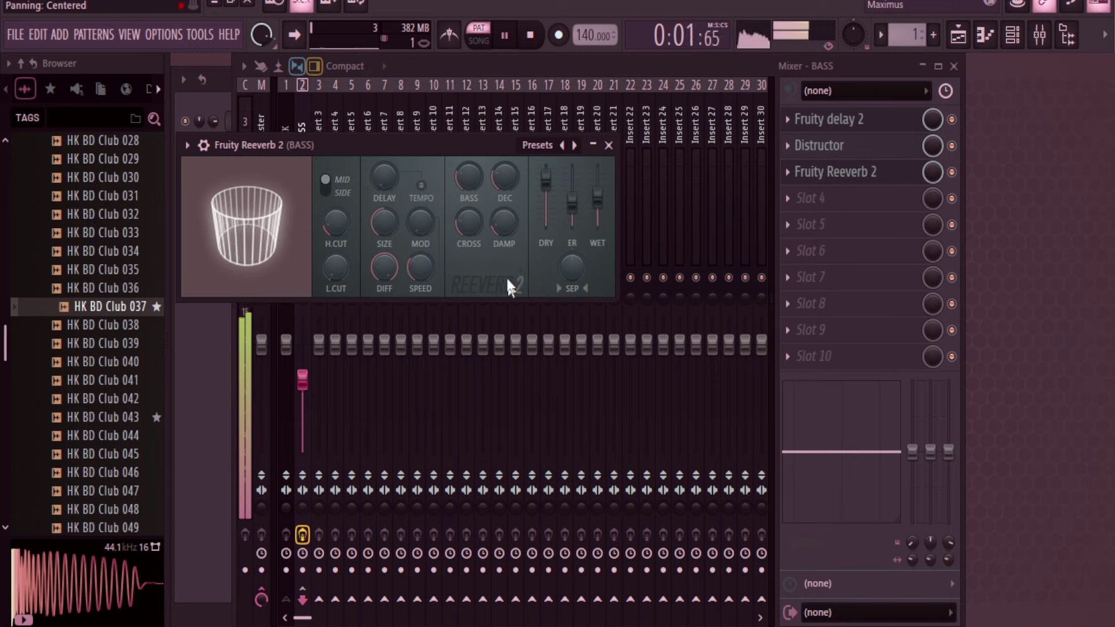
drag(481, 190, 482, 175)
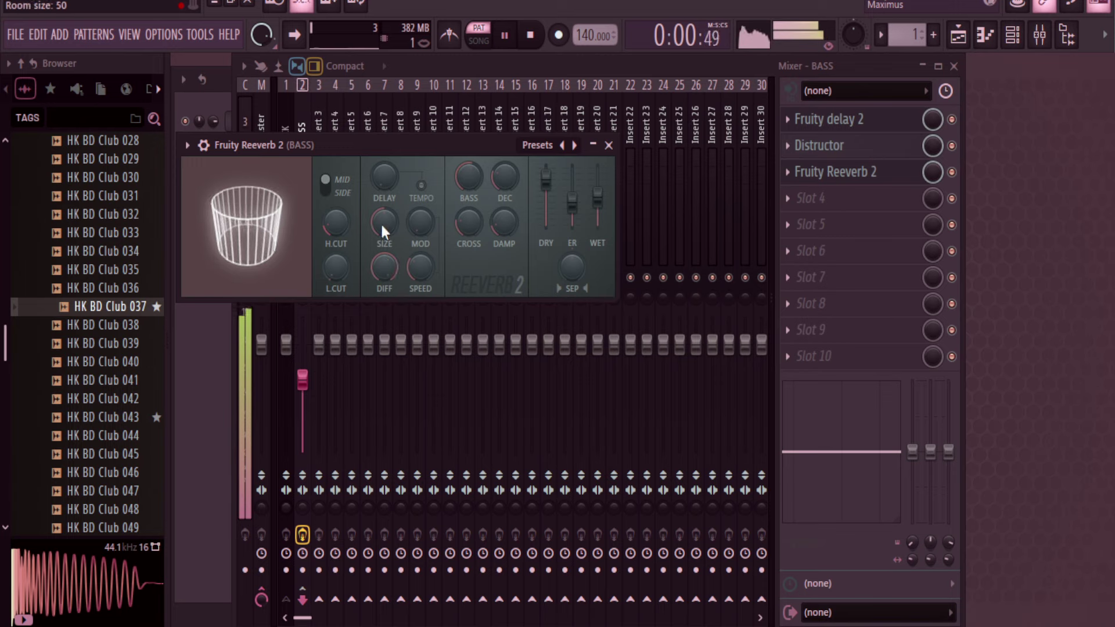
drag(381, 230, 381, 231)
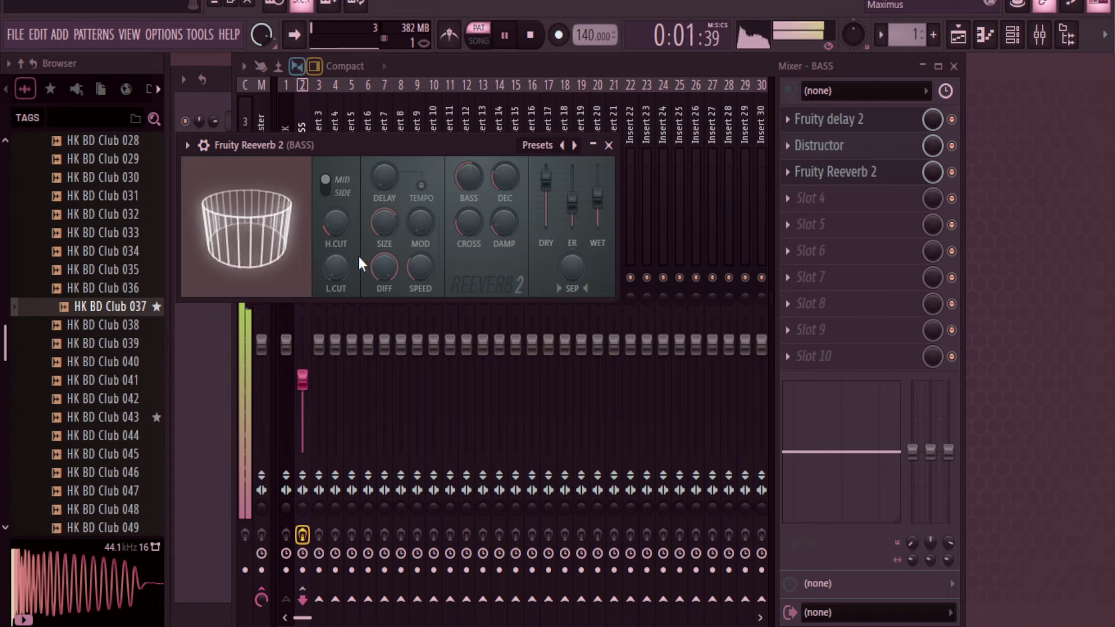
drag(337, 222, 337, 231)
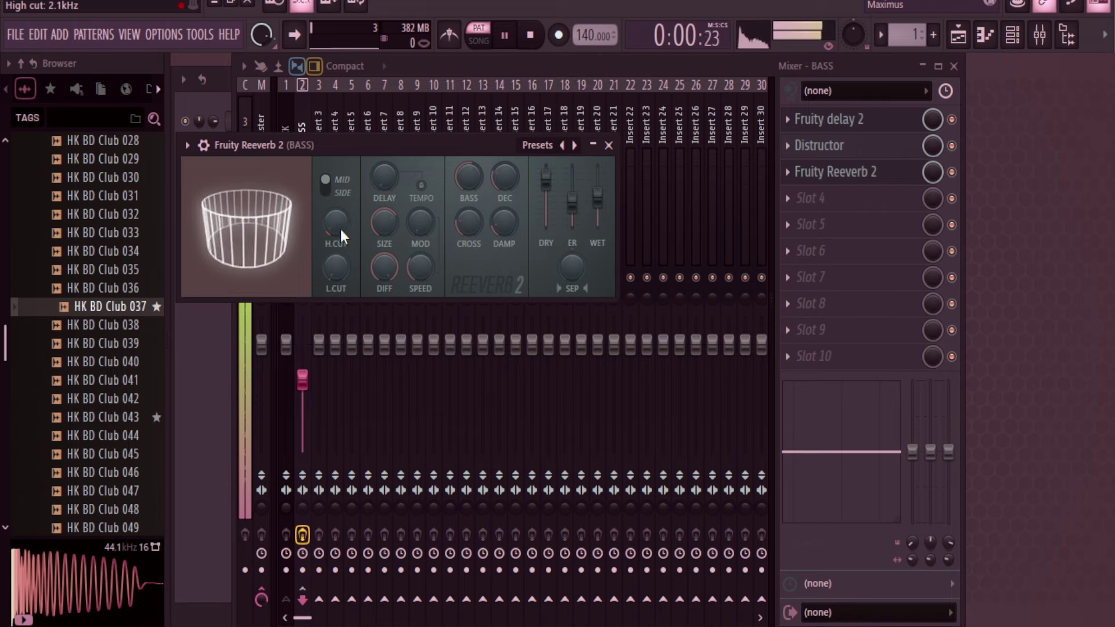
drag(339, 225, 335, 232)
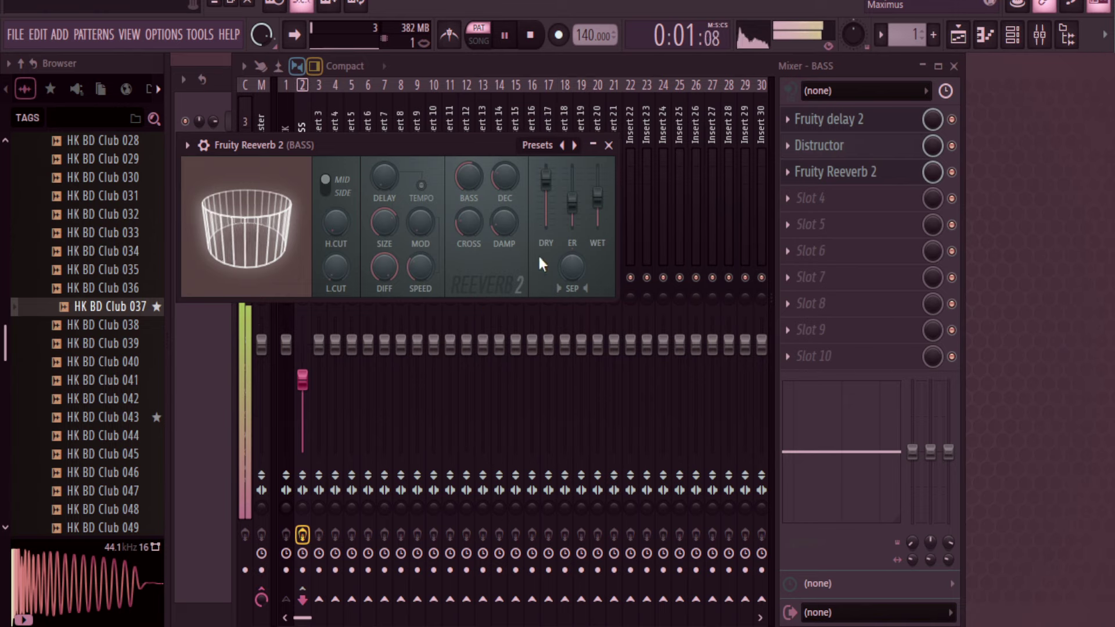
click(302, 381)
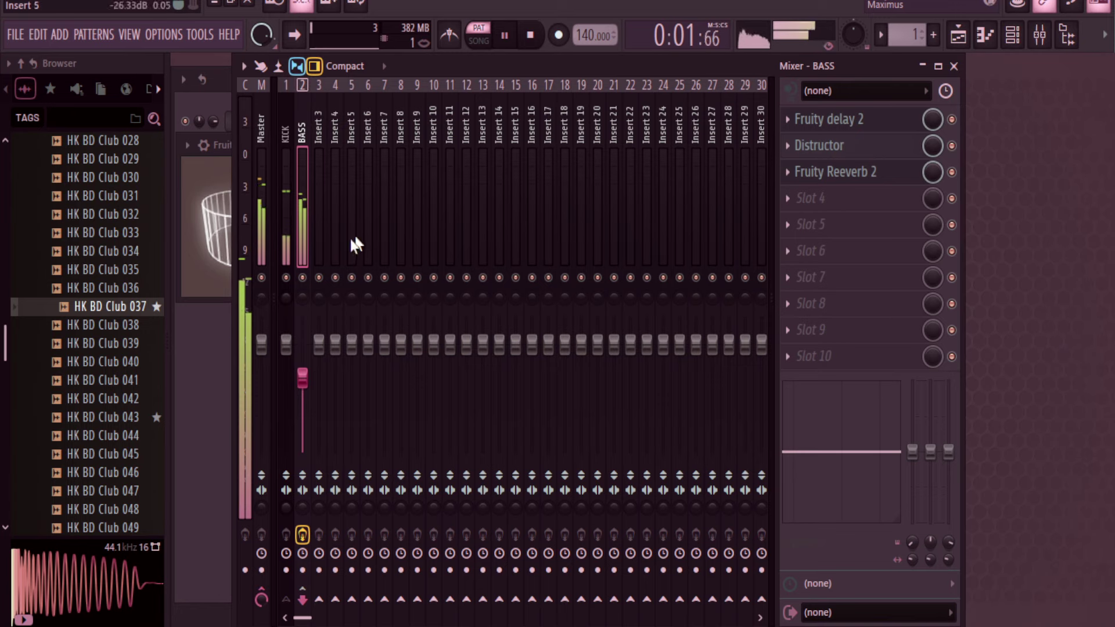
Raise the KICK track volume to 106% and reselect the BASS track
click(286, 344)
drag(285, 343, 286, 337)
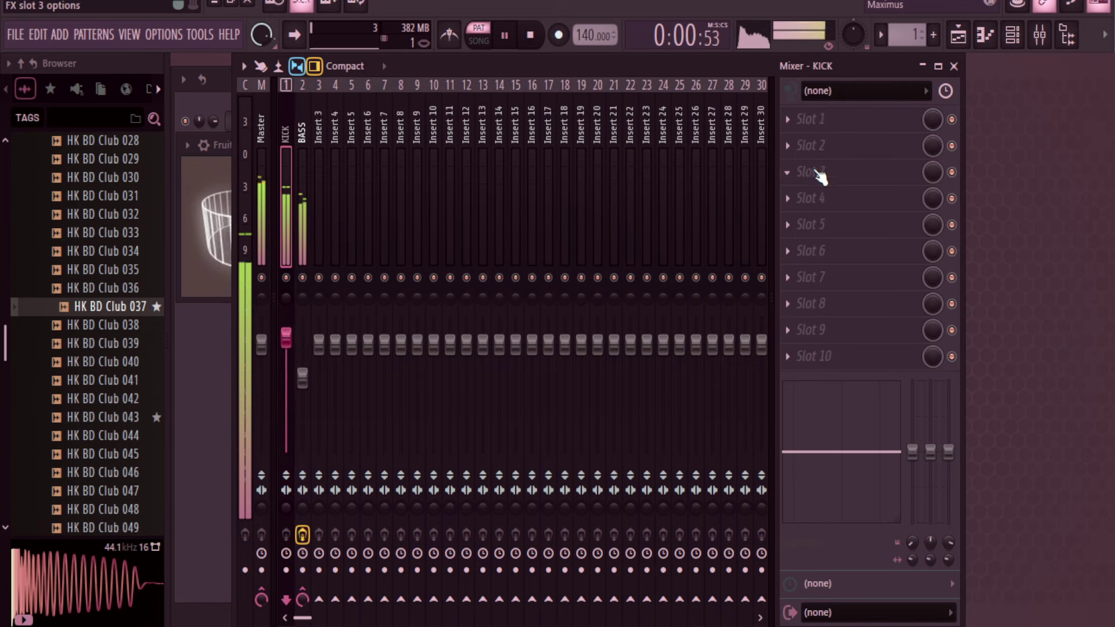
click(301, 187)
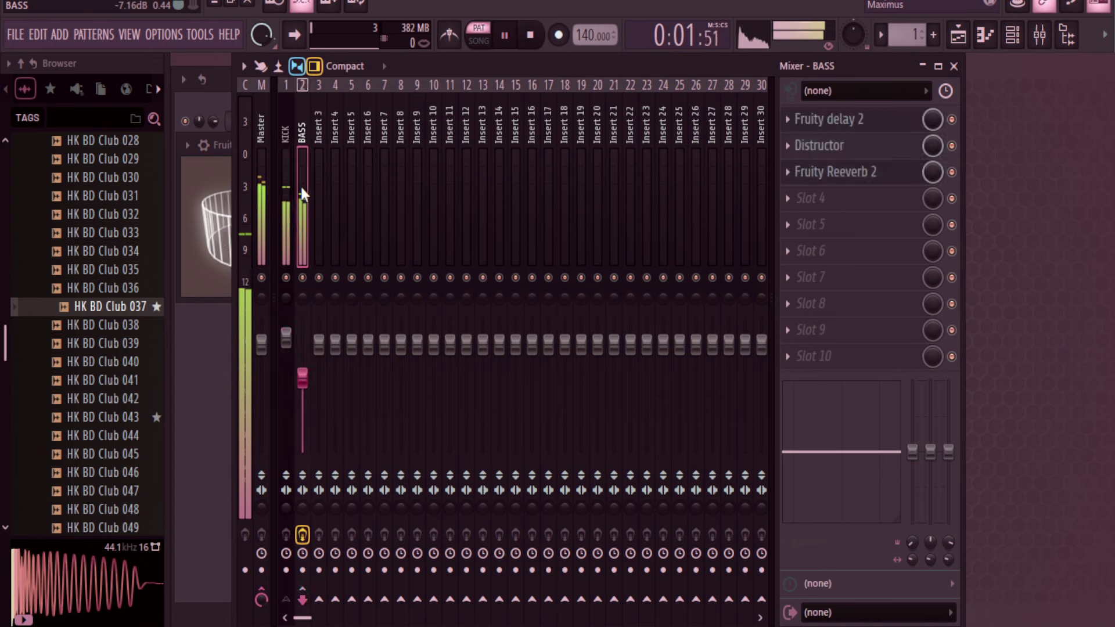
Load Fruity Limiter in BASS slot 4, switched to COMP mode and sidechained to KICK
click(791, 201)
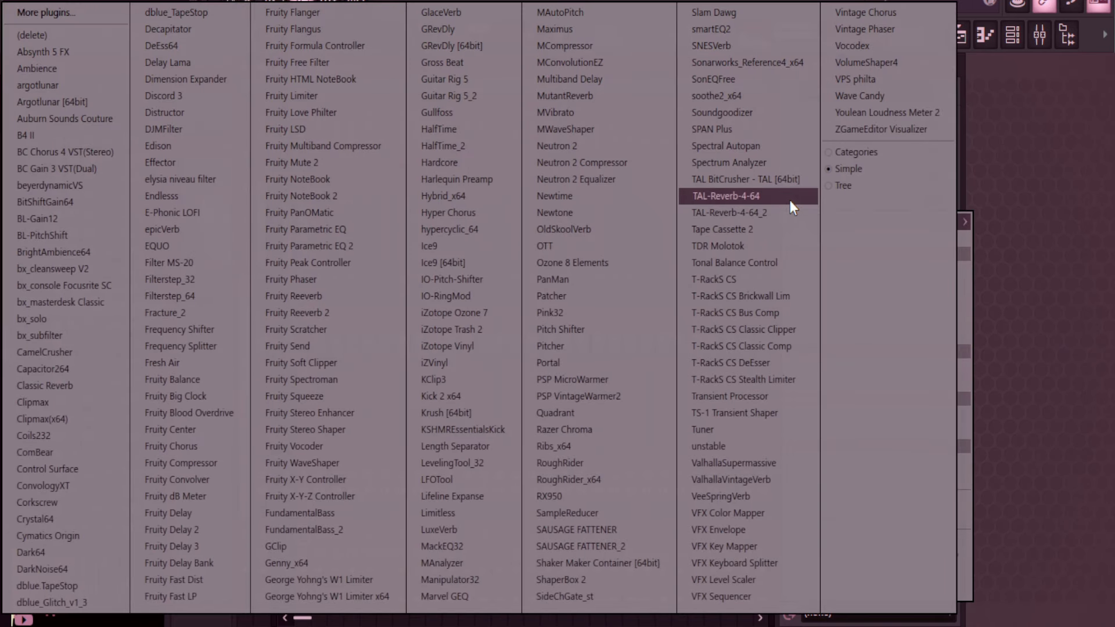
click(380, 97)
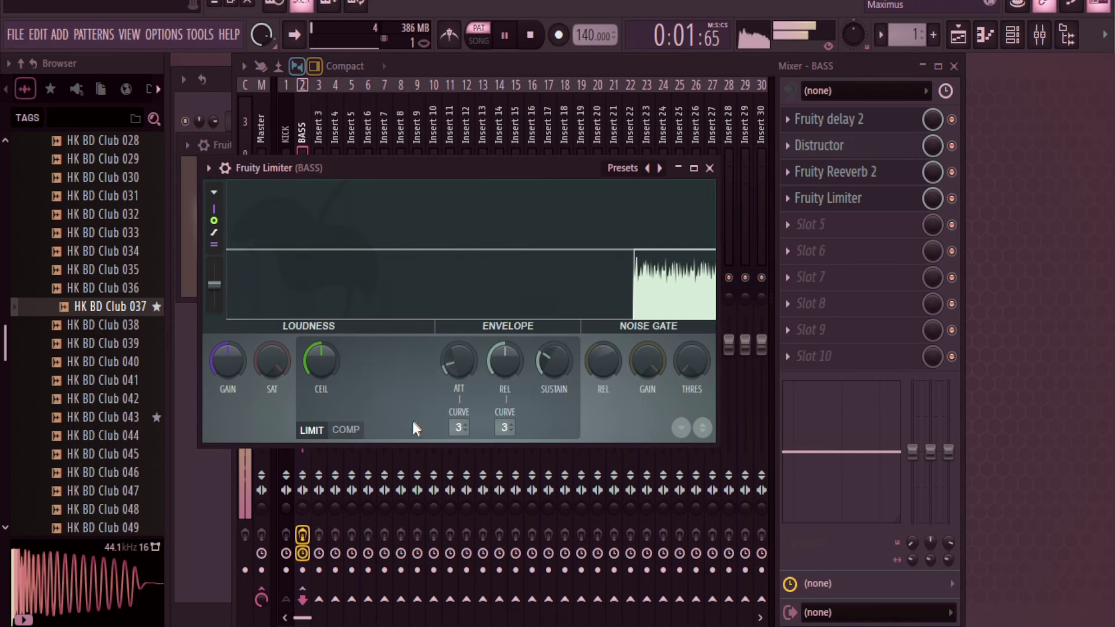
click(356, 433)
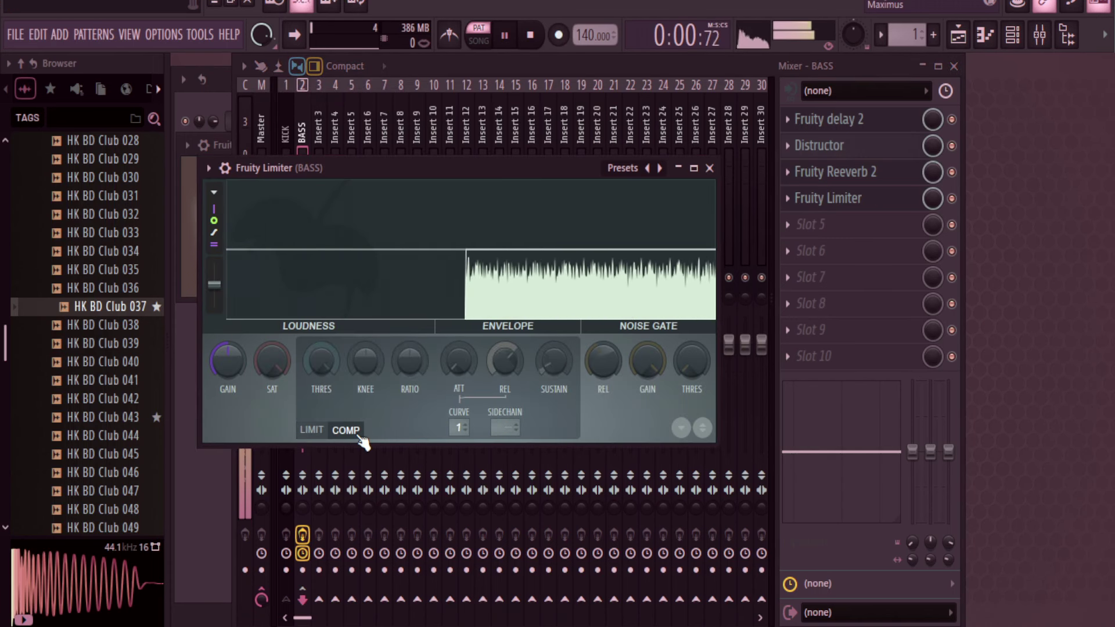
click(506, 429)
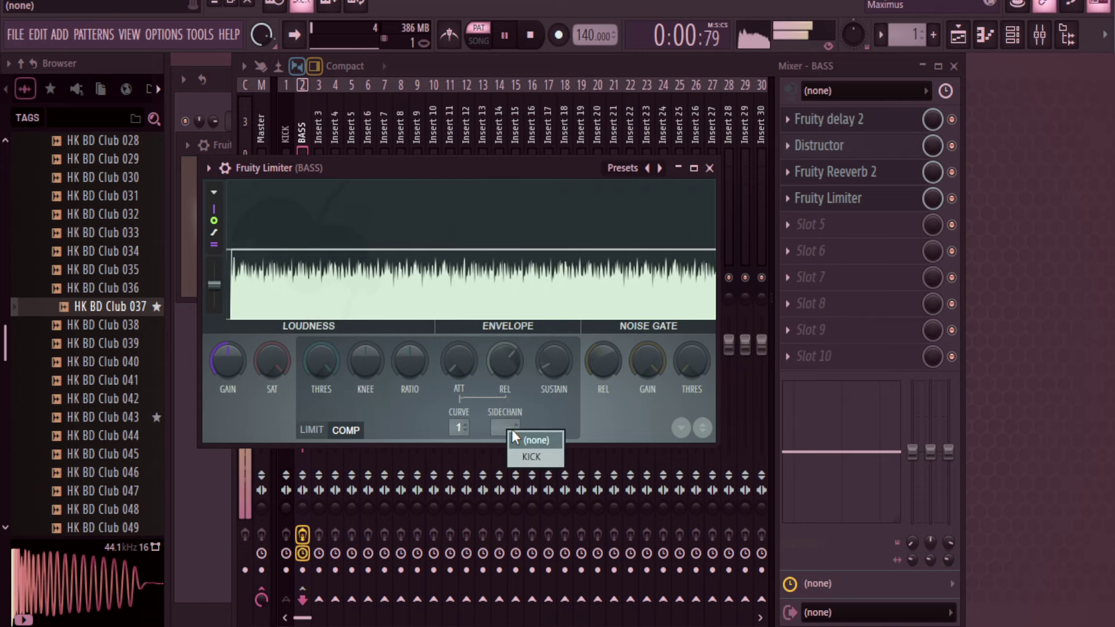
click(529, 457)
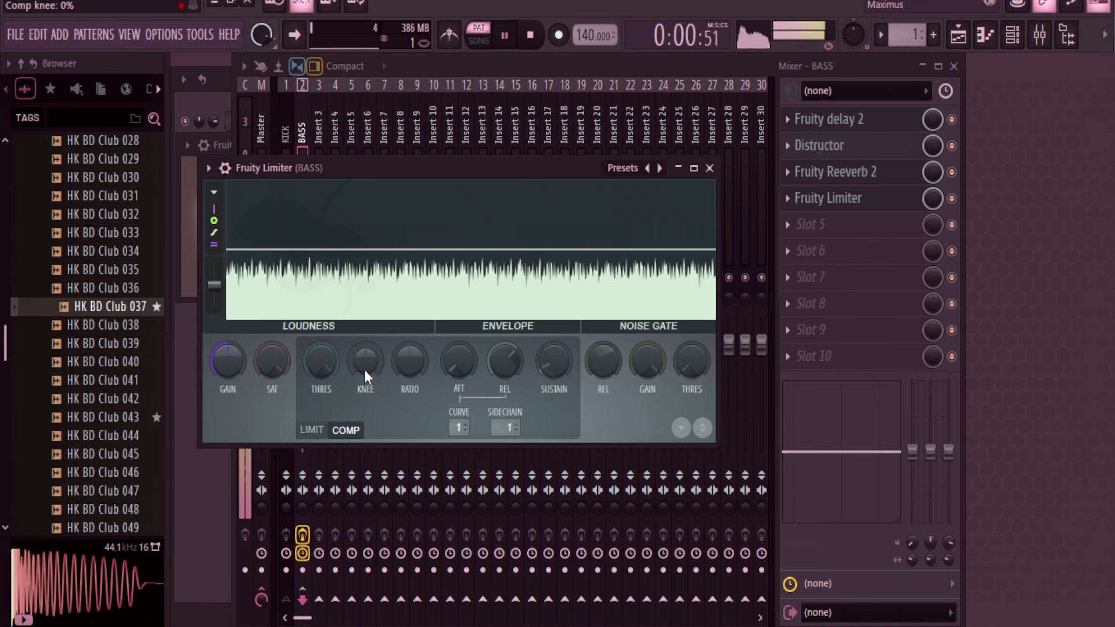
Set compressor threshold to about -17.6 dB, soften the knee, raise ratio, lengthen RMS to ~4.25 ms
drag(318, 361, 318, 434)
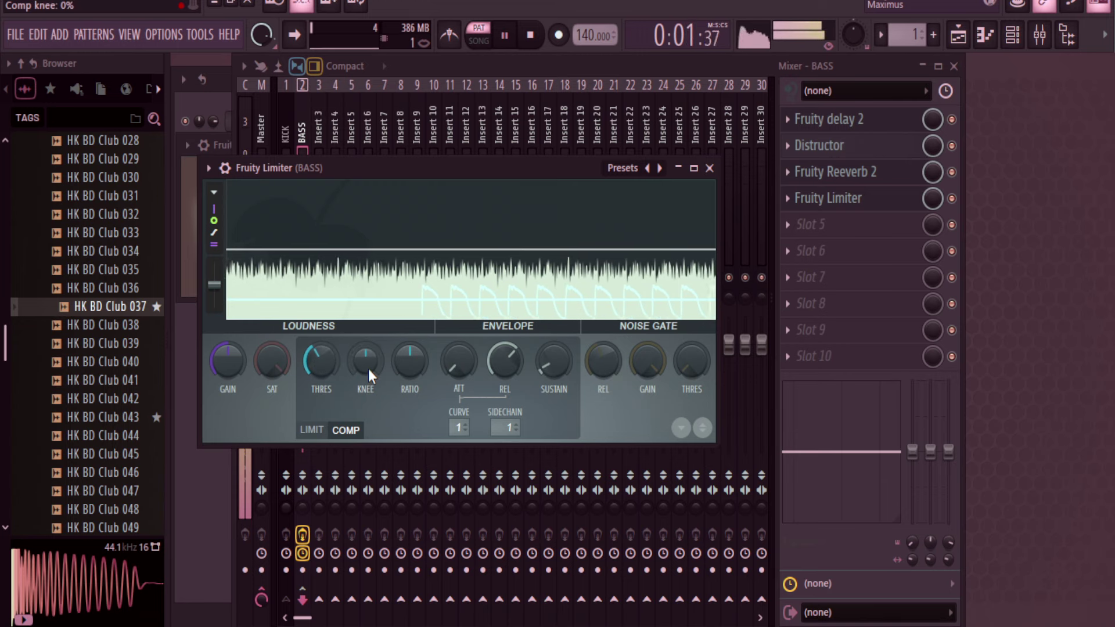
drag(368, 366, 368, 323)
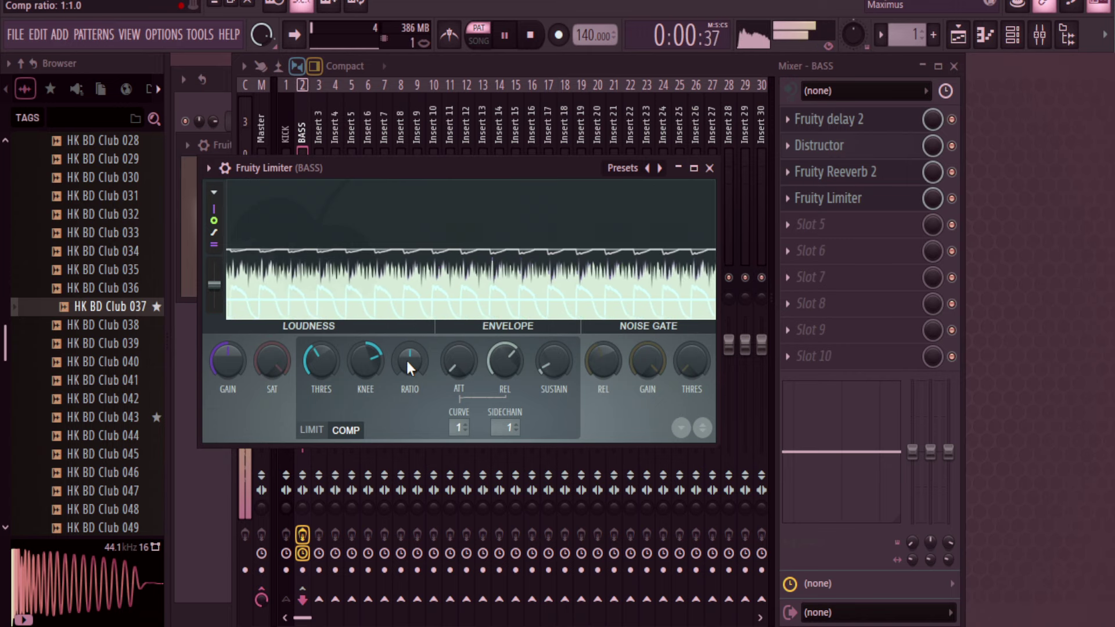
drag(408, 365, 408, 359)
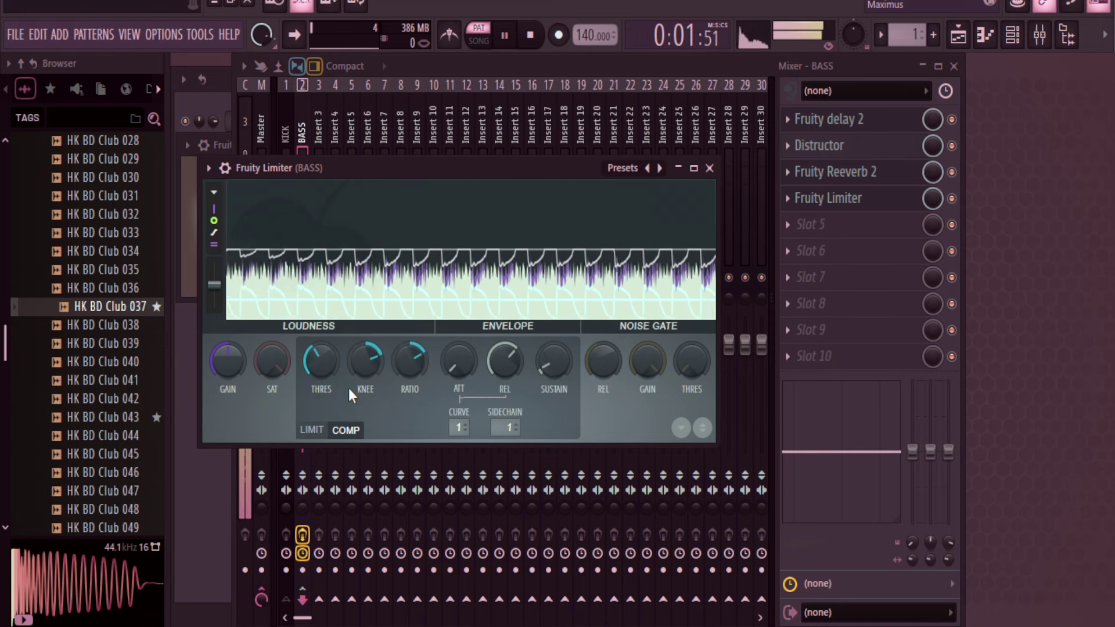
mouse_move(328, 373)
mouse_down()
mouse_move(325, 359)
mouse_move(325, 374)
mouse_up()
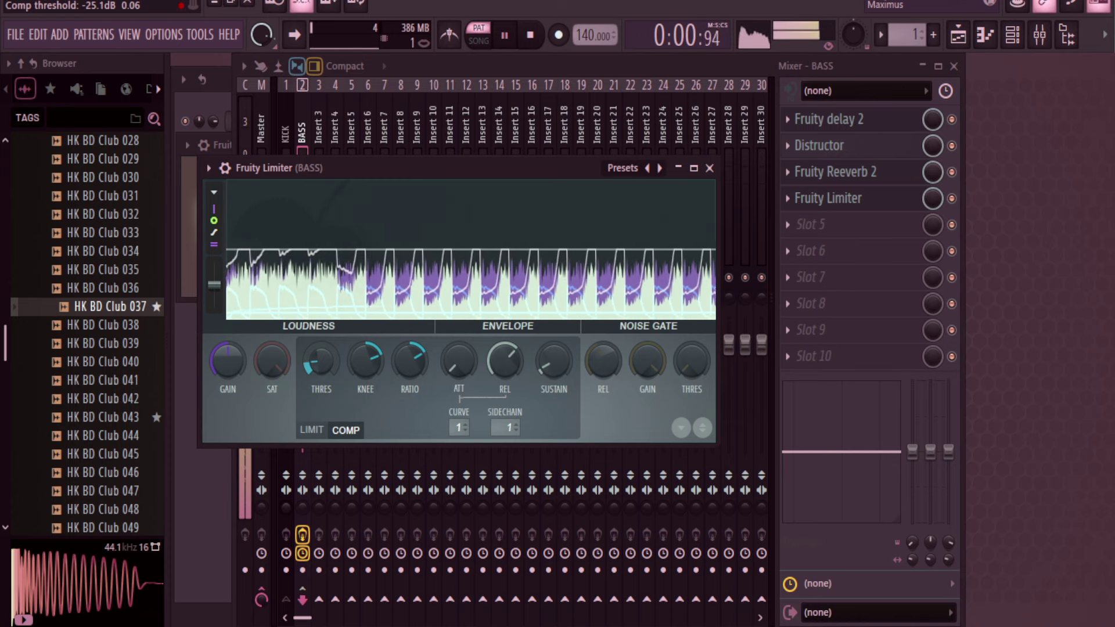
drag(321, 360, 321, 347)
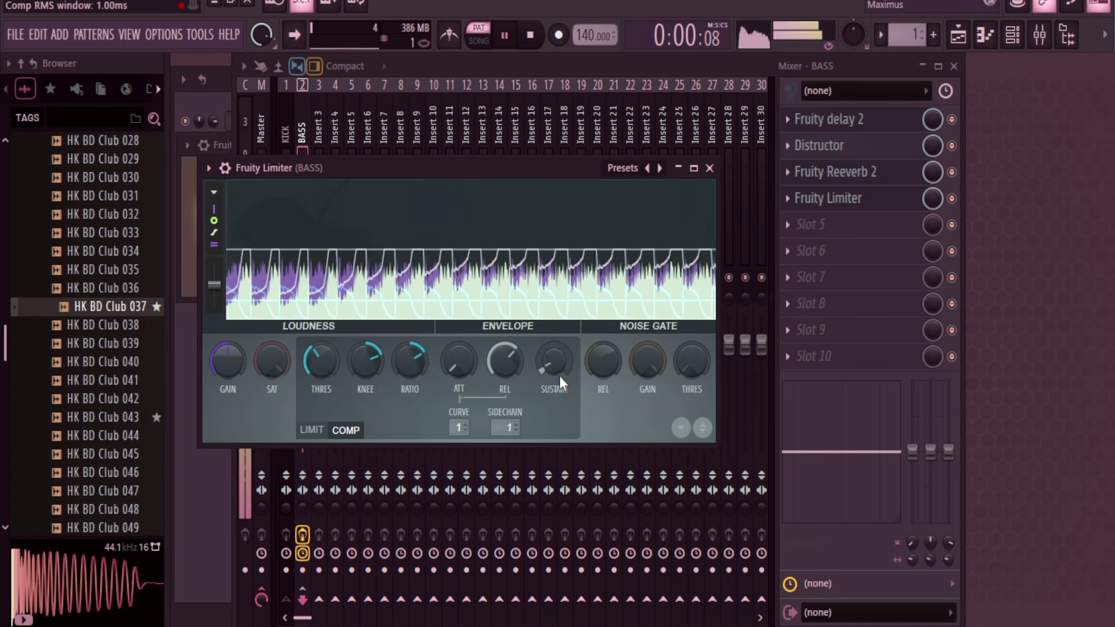
drag(555, 369, 555, 354)
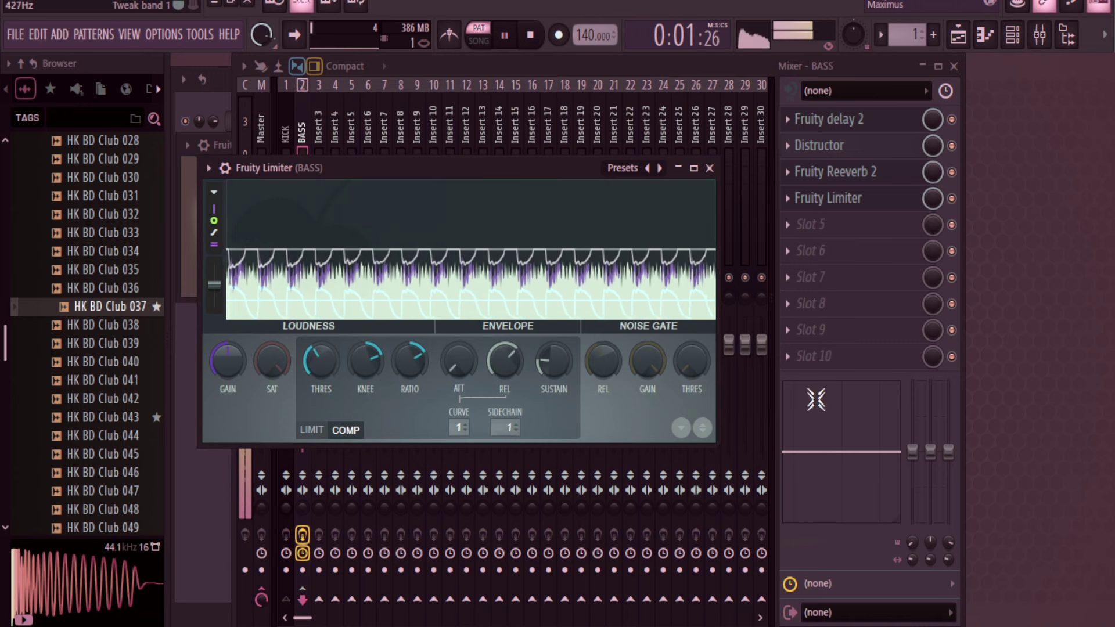
click(696, 65)
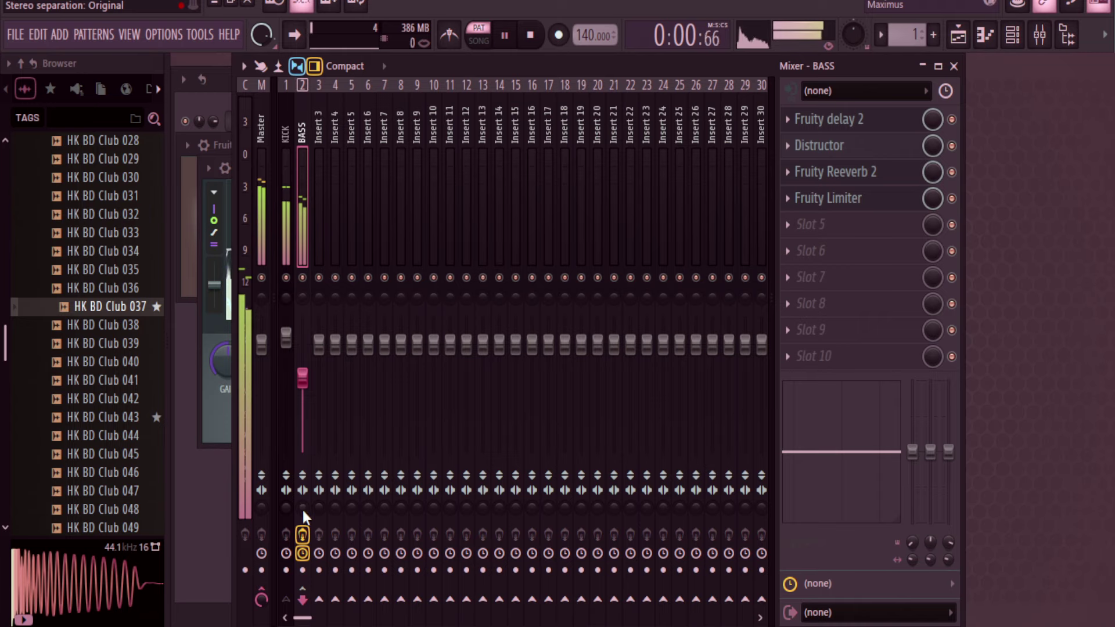
scroll(302, 534, up, 1)
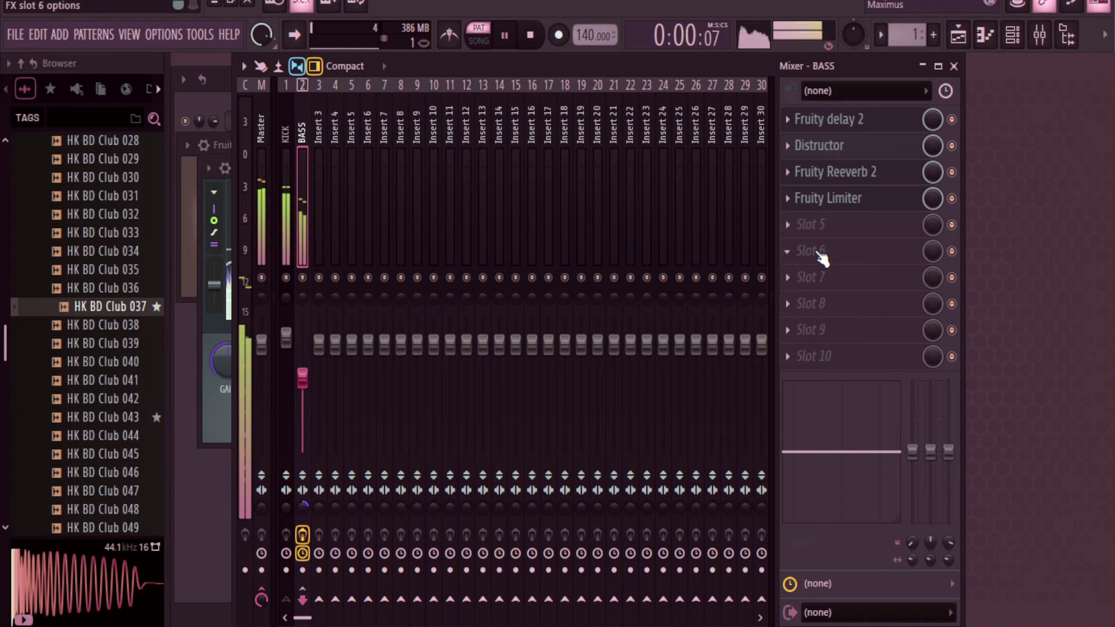
click(259, 216)
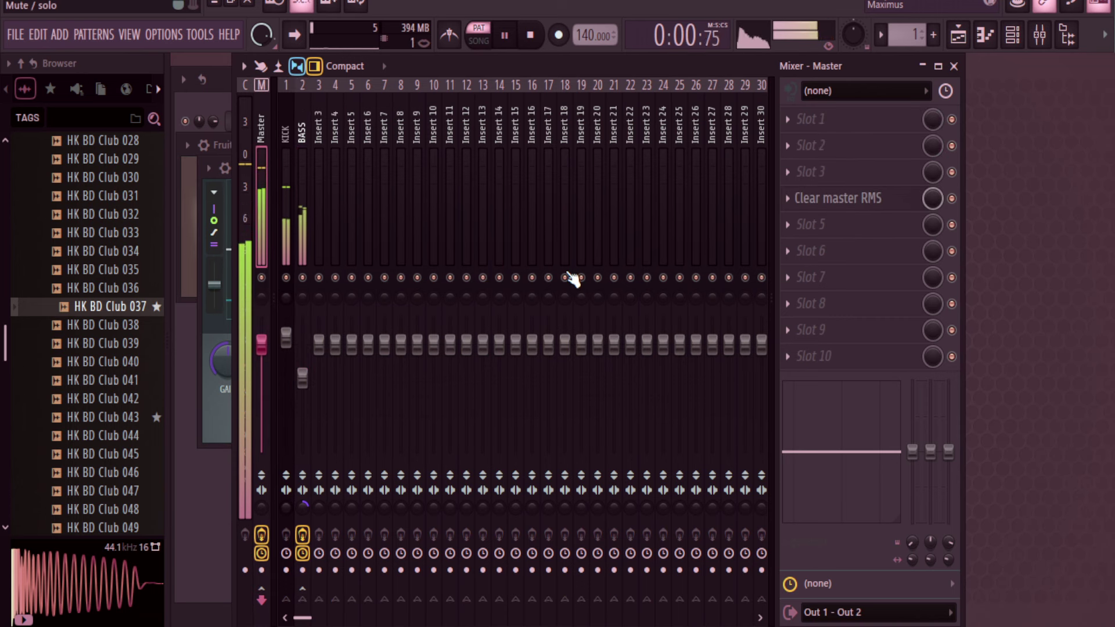
click(303, 219)
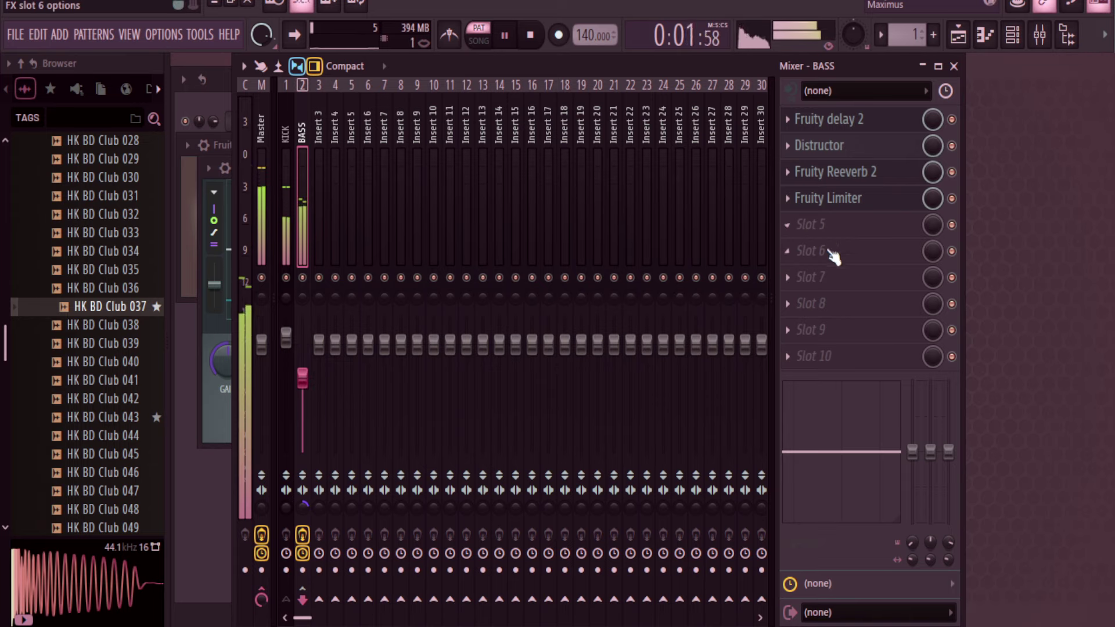
Load Fruity parametric EQ 2 on BASS, boost about 2 dB near 87 Hz, then select KICK
click(793, 260)
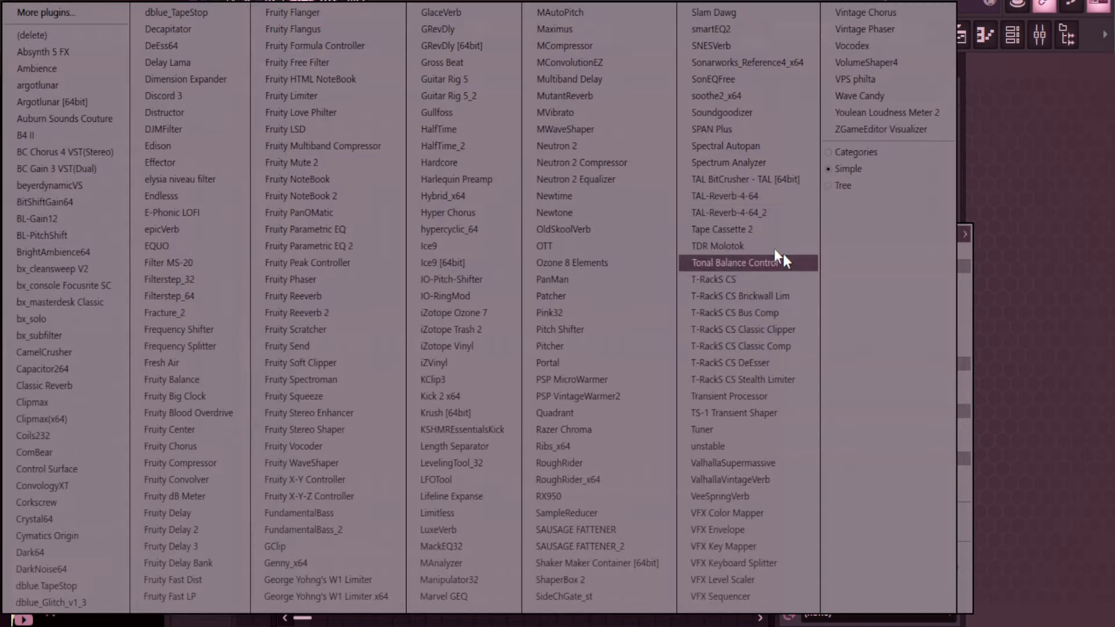
click(346, 250)
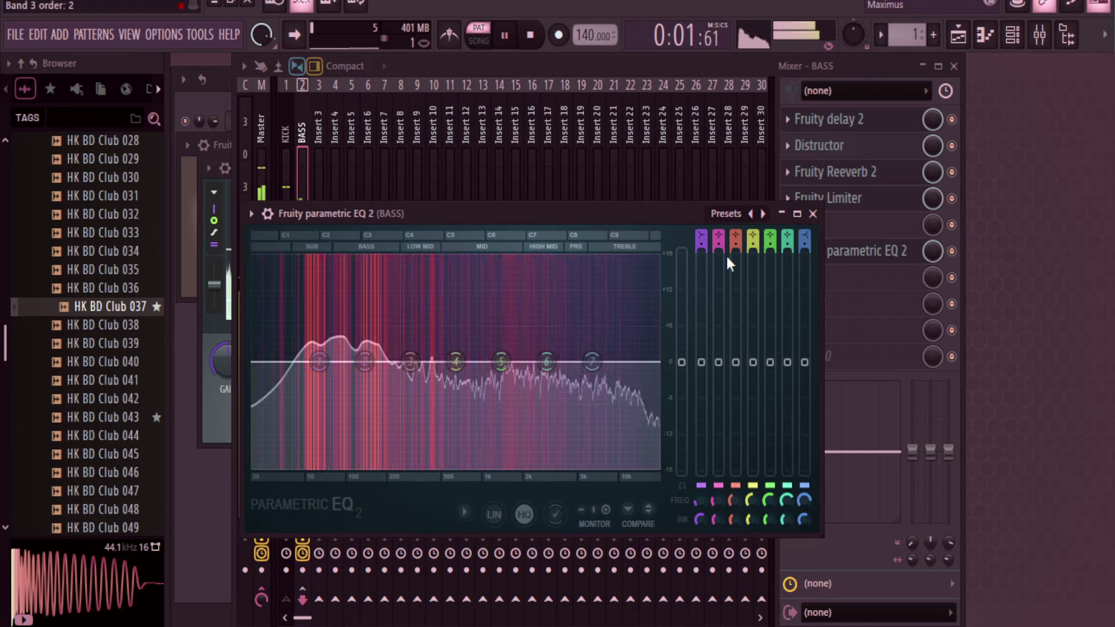
drag(364, 361, 338, 331)
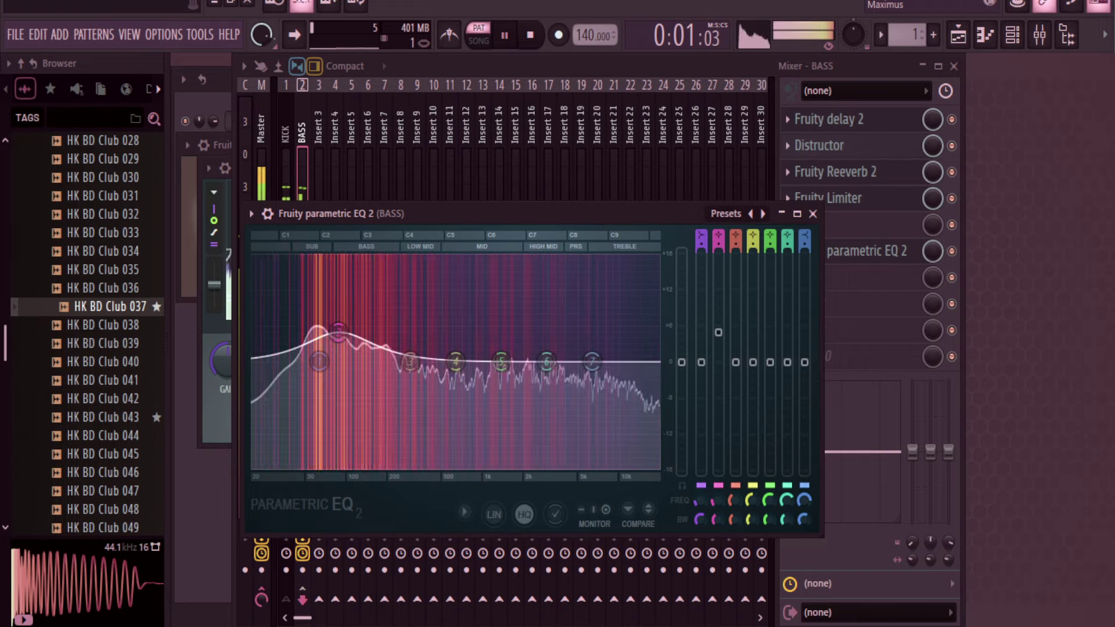
click(812, 214)
click(284, 196)
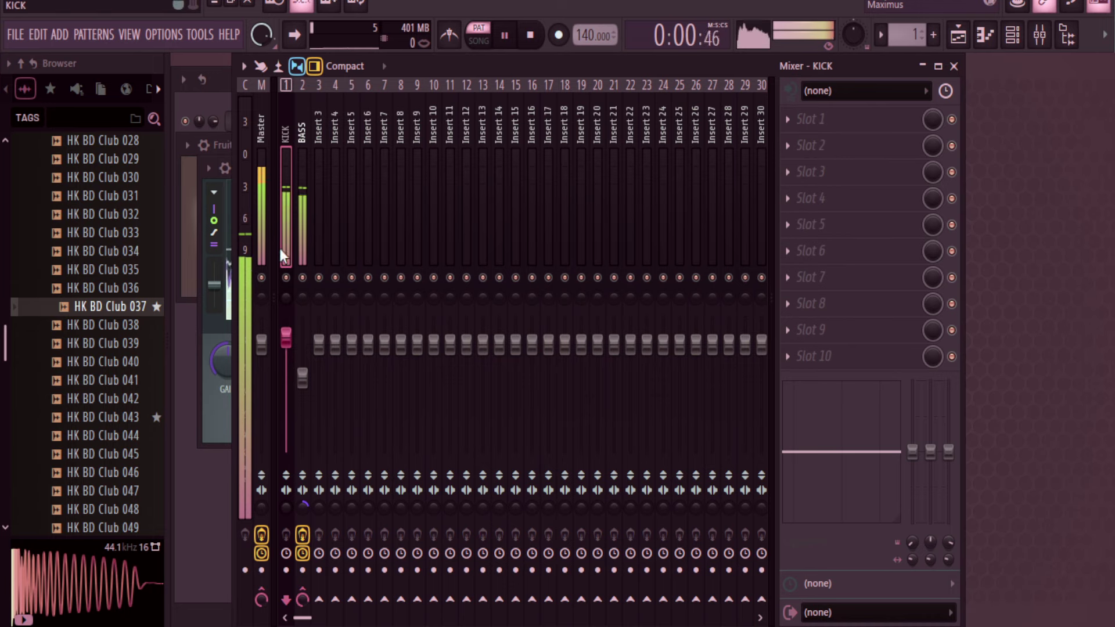
Load Fruity Parametric EQ 2 into the Master channel's slot 3 and show its presets list
click(267, 232)
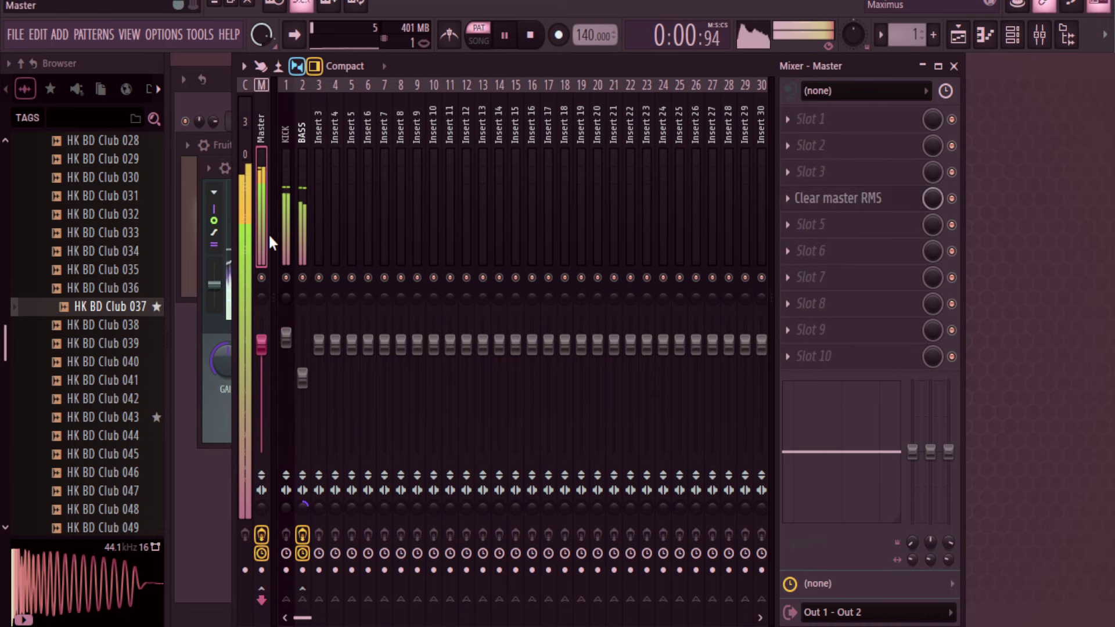
click(799, 172)
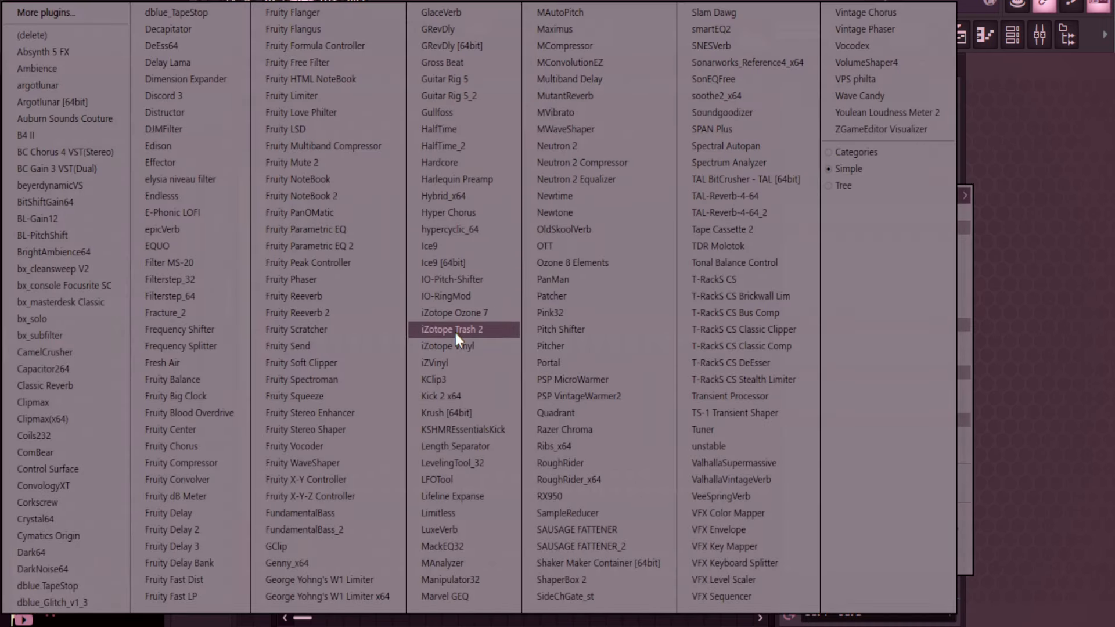
click(380, 250)
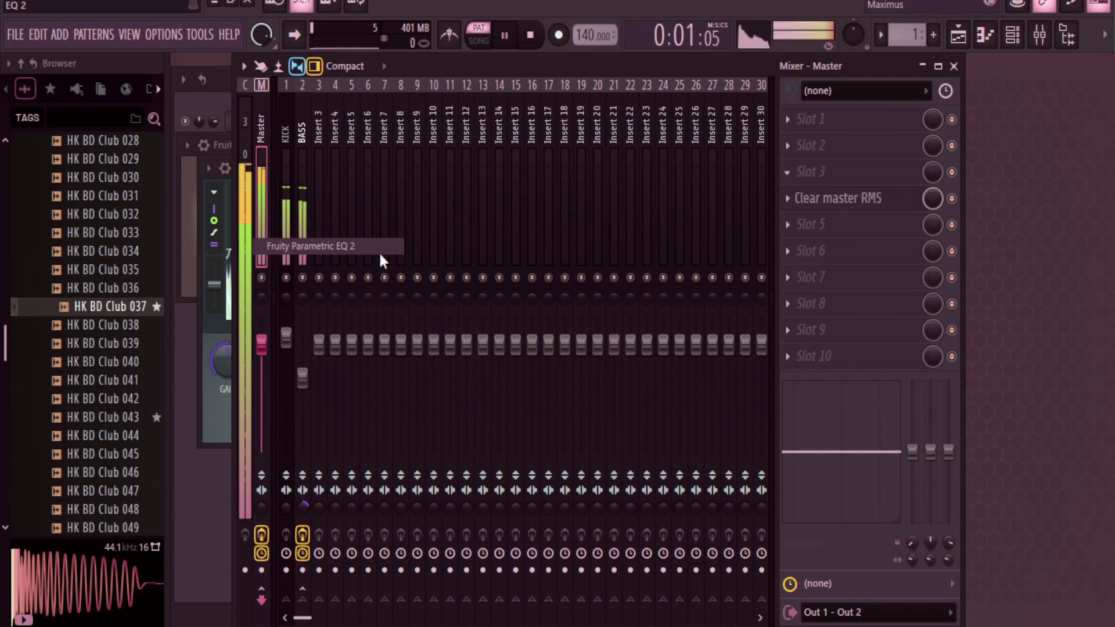
click(785, 238)
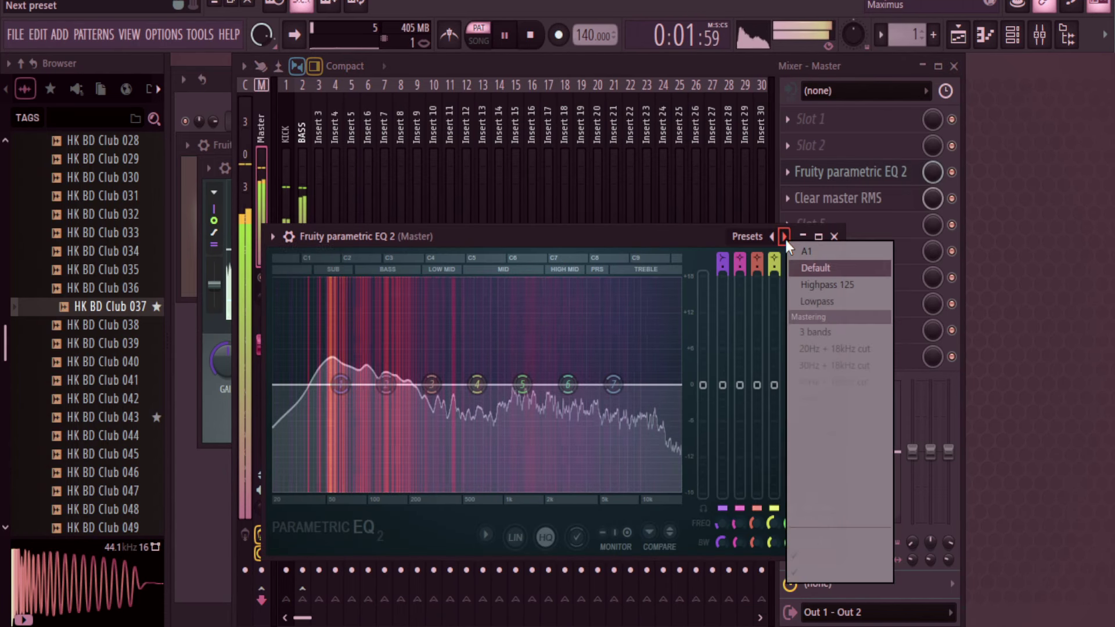